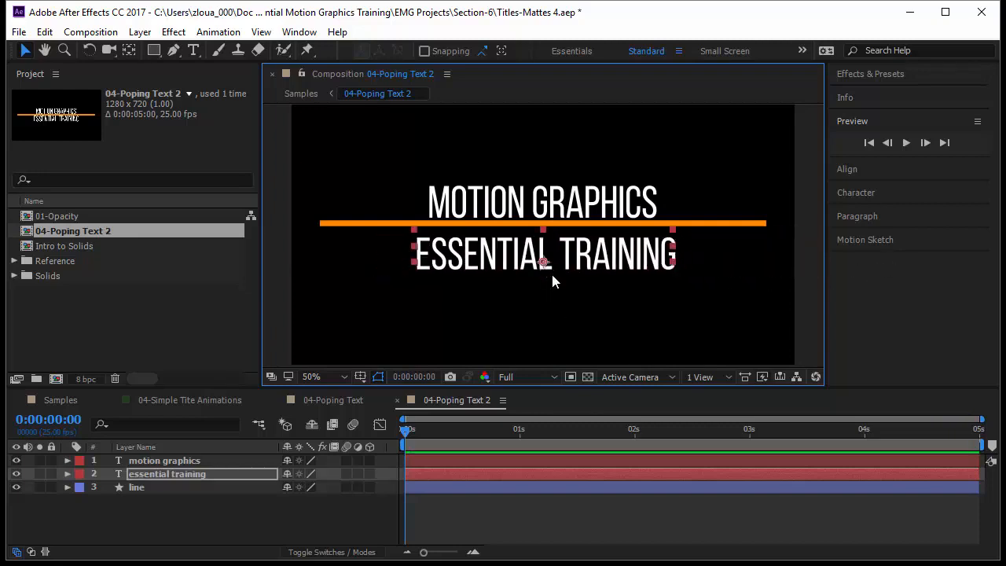
- Review the text reveal in the 04-Poping Text composition by scrubbing between 0:00:00:15 and 0:00:01:19
left_click(336, 398)
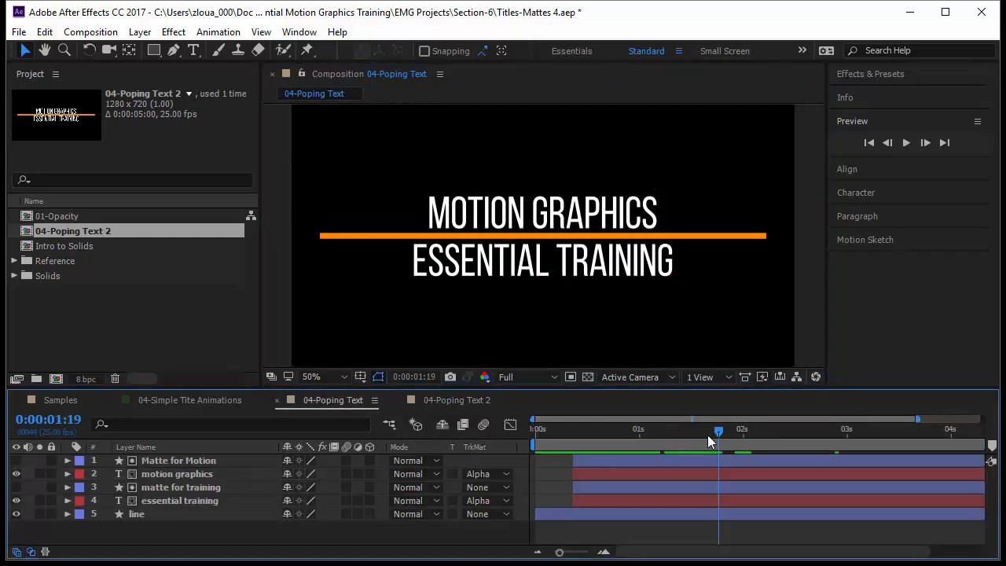
left_click_drag(716, 434, 597, 459)
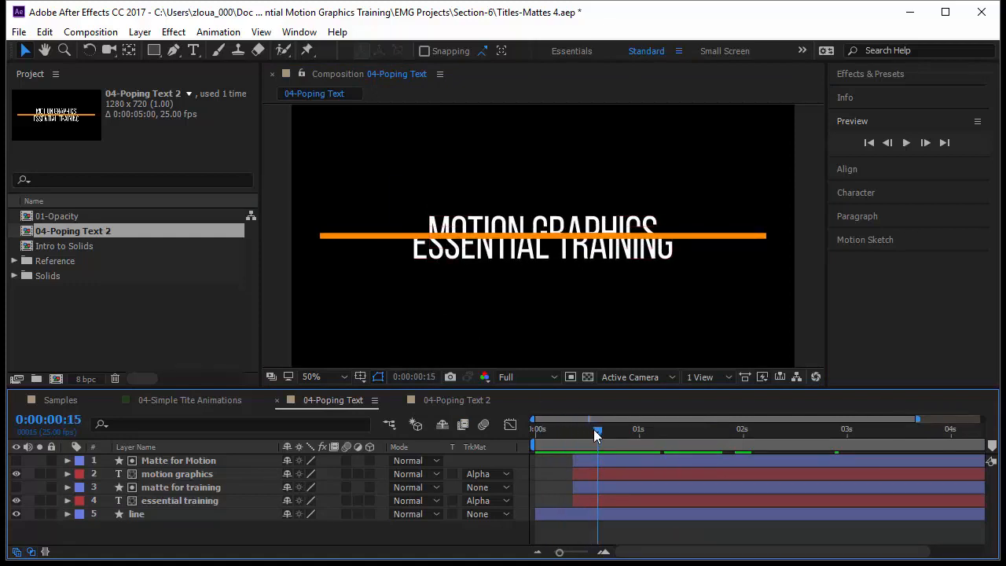
left_click_drag(593, 429, 719, 486)
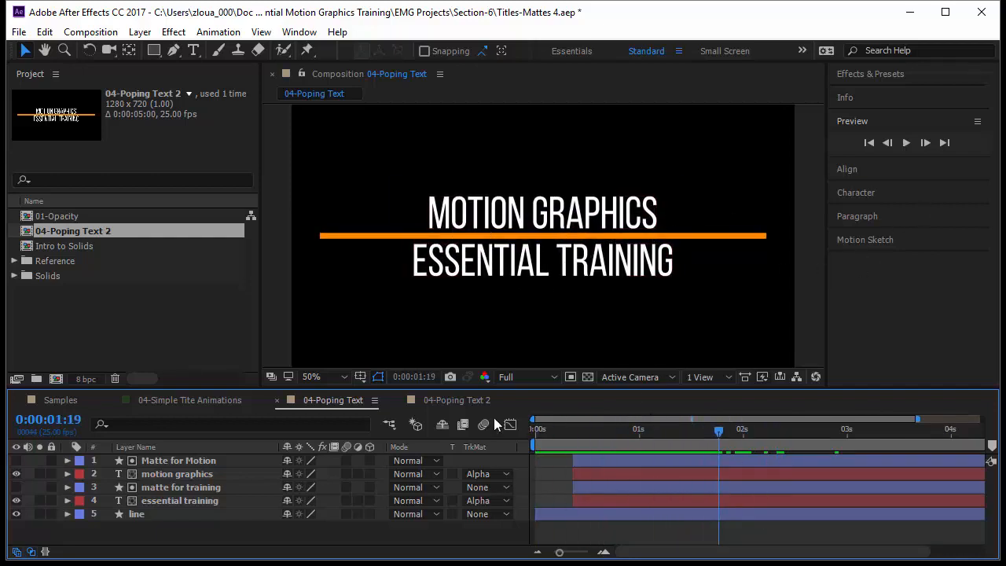
- Inspect the alpha channel of the 04-Simple Tite Animations composition around 0:00:03:14, and restore its RGB view
left_click(202, 399)
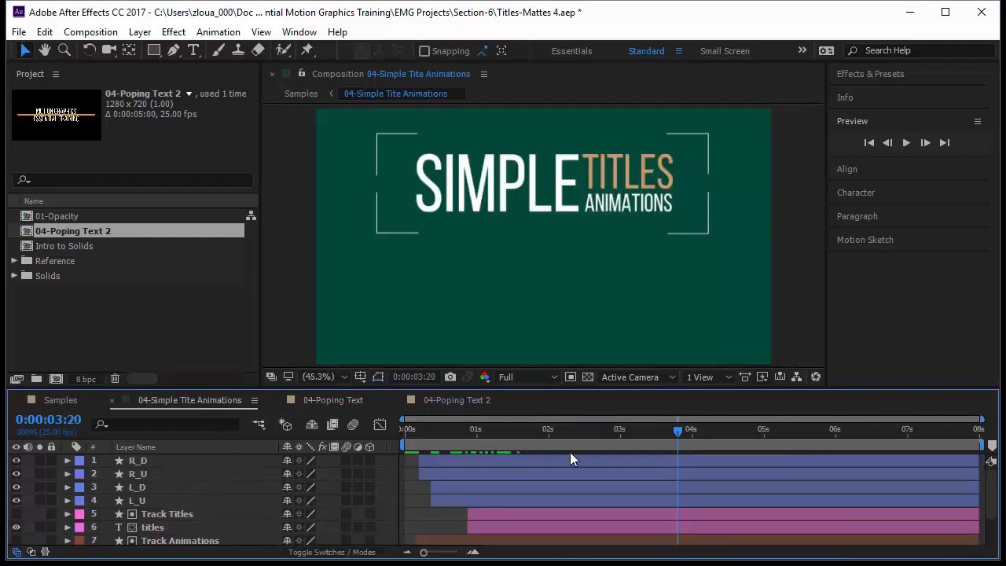
left_click_drag(679, 432, 660, 479)
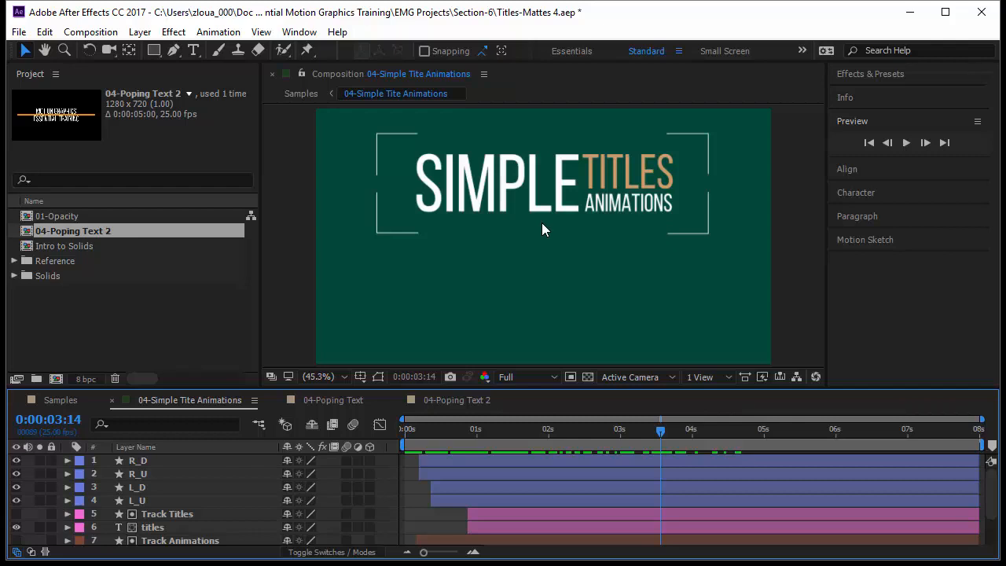
left_click(484, 376)
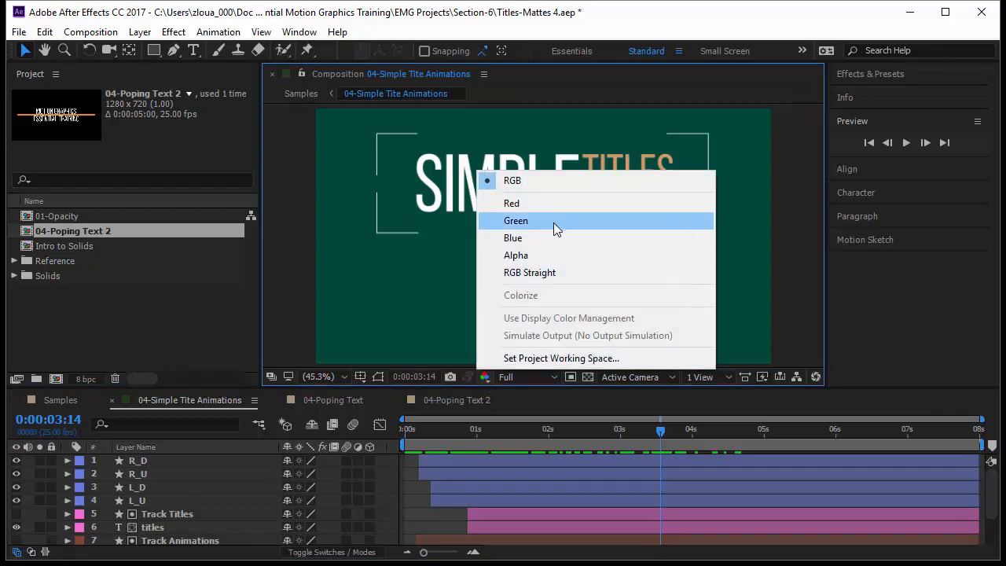
left_click(553, 263)
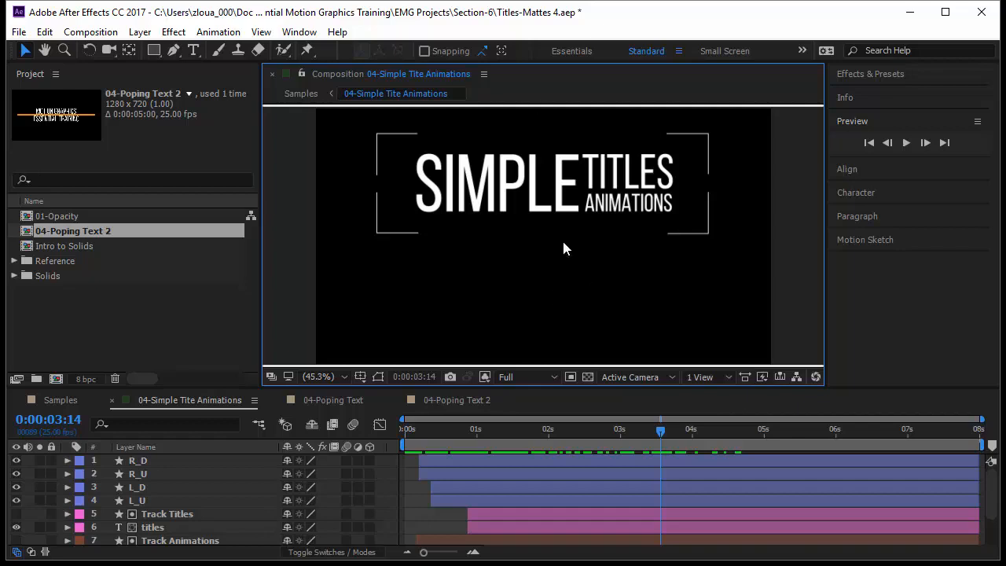
left_click(484, 377)
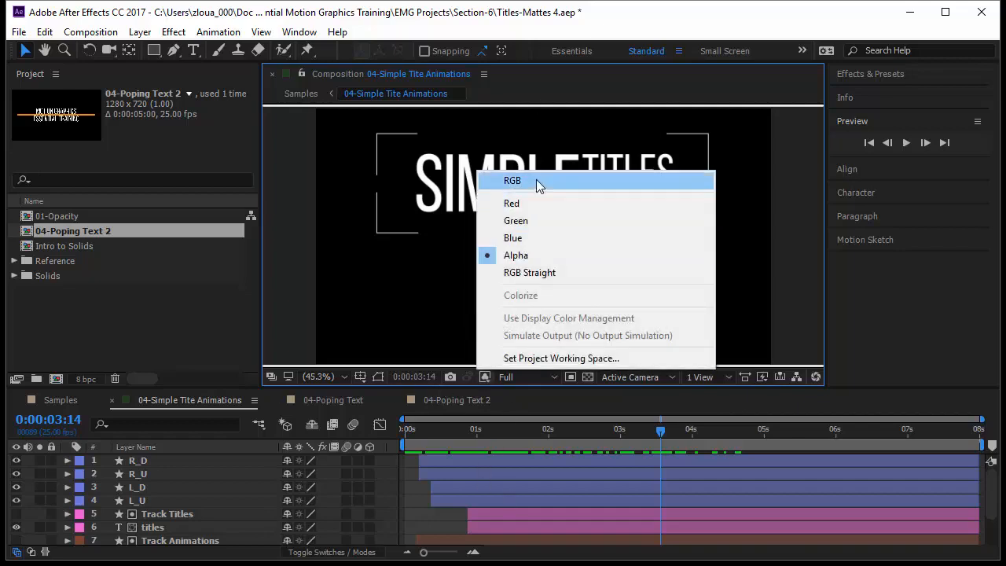
left_click(539, 185)
left_click_drag(657, 434, 683, 472)
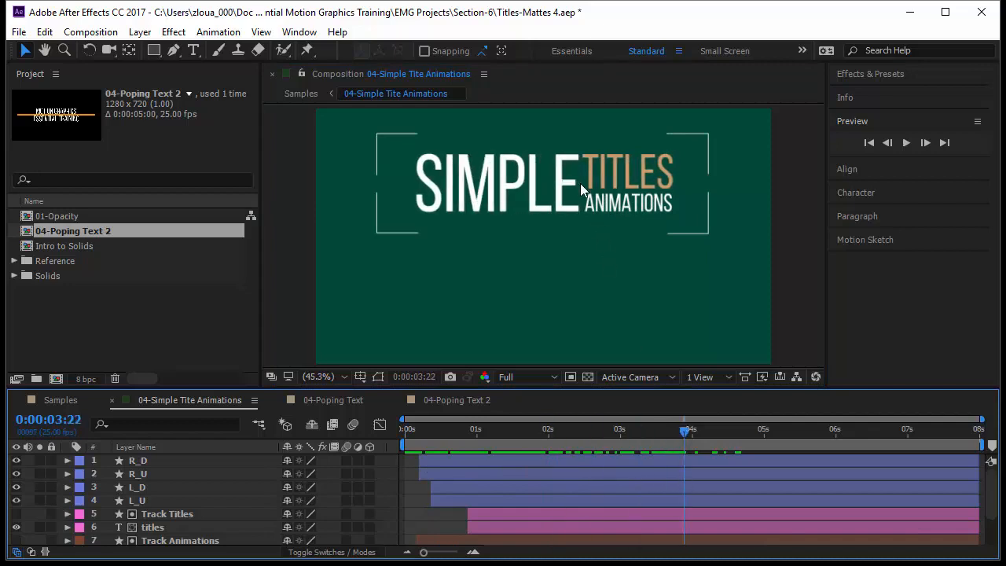
- Return to the 04-Poping Text 2 composition at the first frame and deselect the essential training layer
left_click(459, 400)
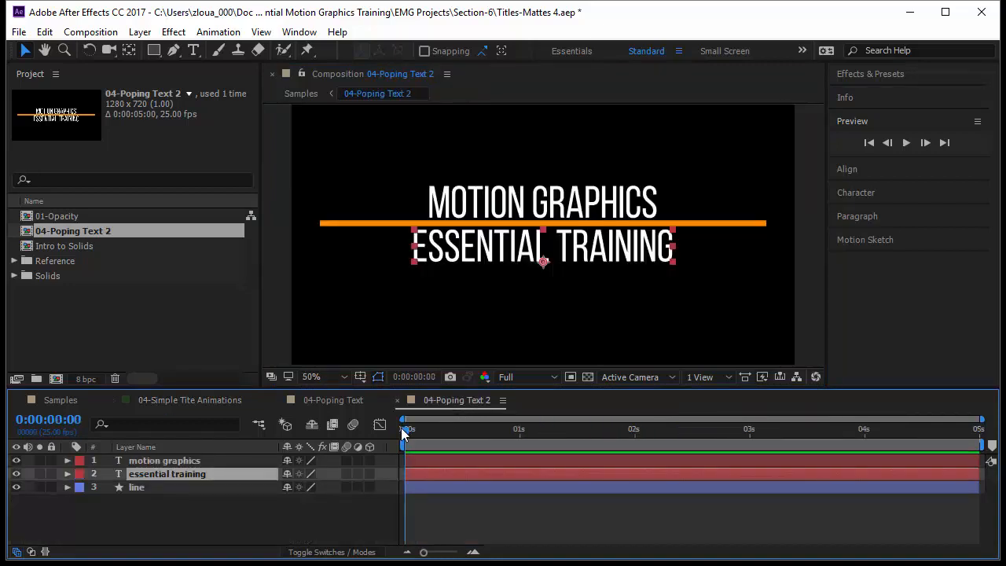
left_click_drag(404, 432, 402, 509)
left_click(611, 518)
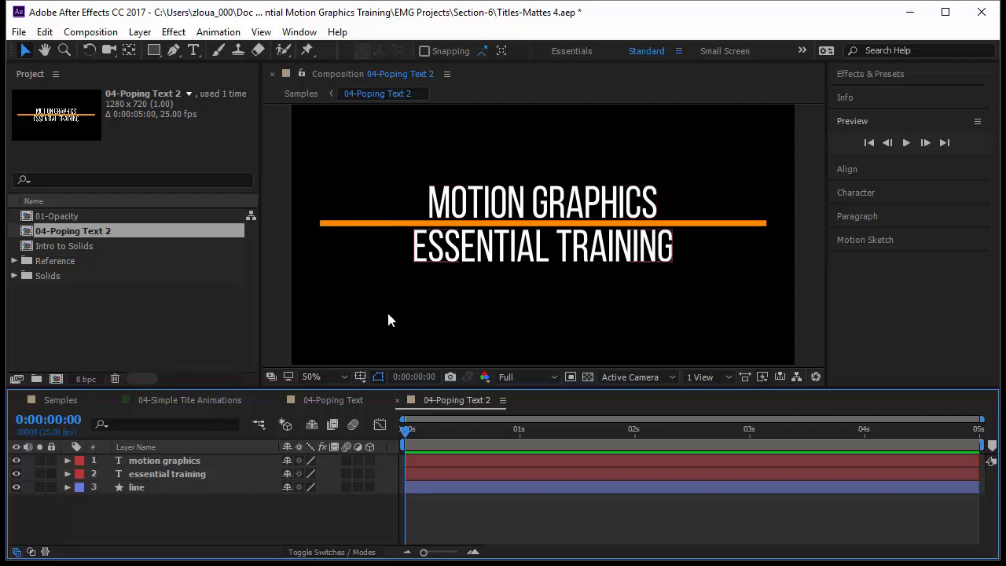
- Preview the title animation in the 04-Poping Text composition again up to 0:00:01:23
left_click(348, 399)
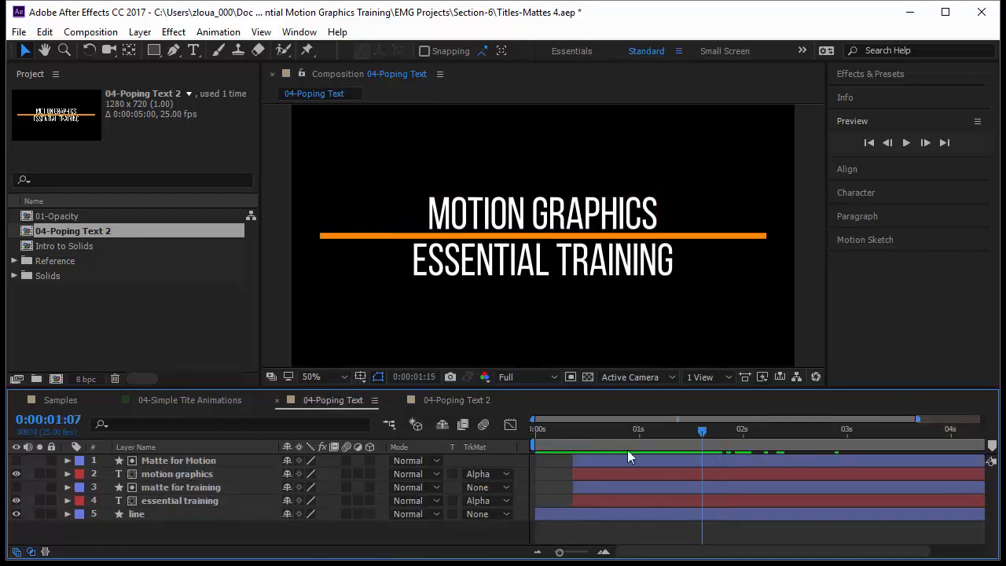
key("space")
left_click_drag(688, 493, 735, 479)
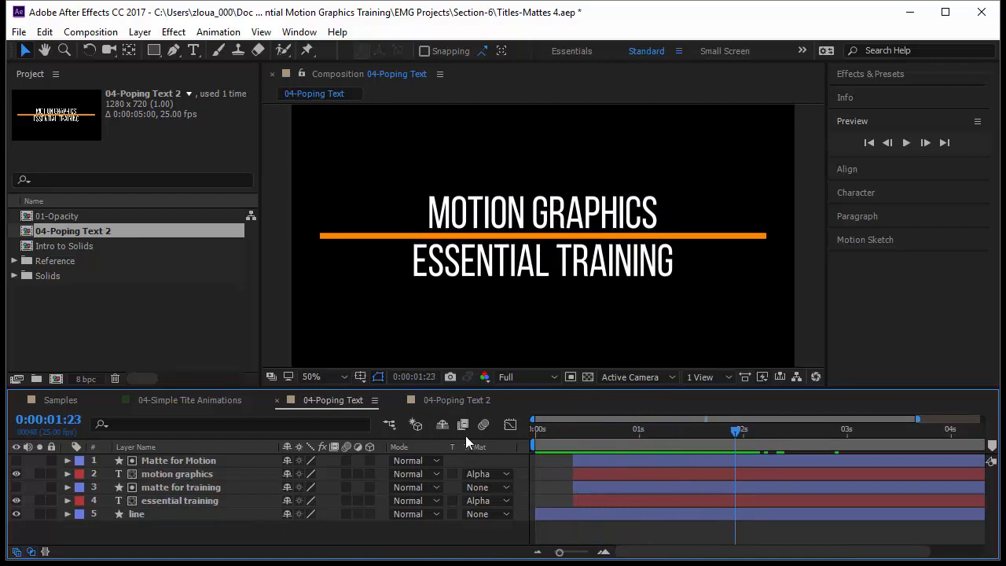
- In the 04-Poping Text 2 composition, show the Mode and TrkMat columns alongside the layer switches
left_click(444, 398)
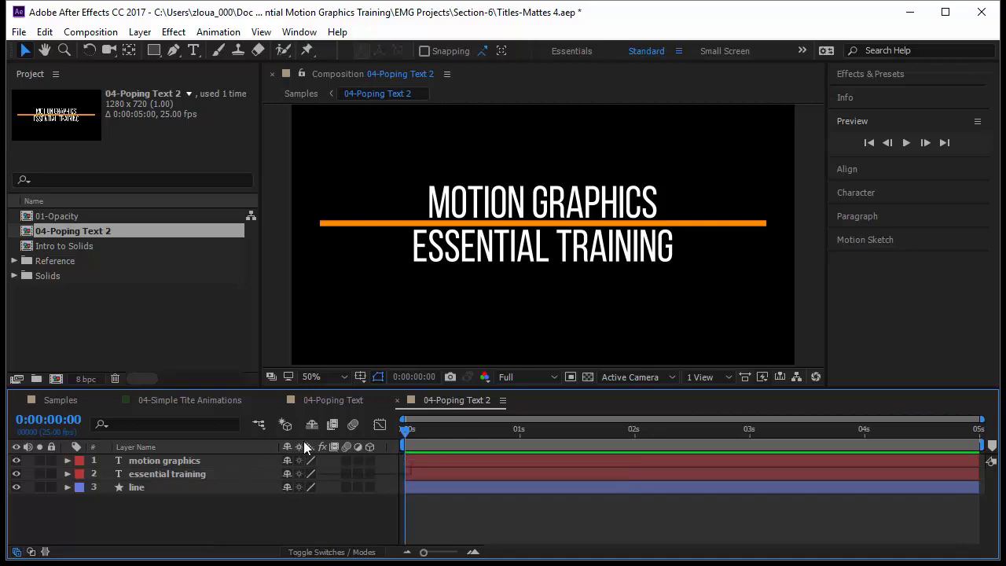
mouse_move(389, 446)
left_mouse_down()
mouse_move(417, 446)
mouse_move(384, 446)
left_mouse_up()
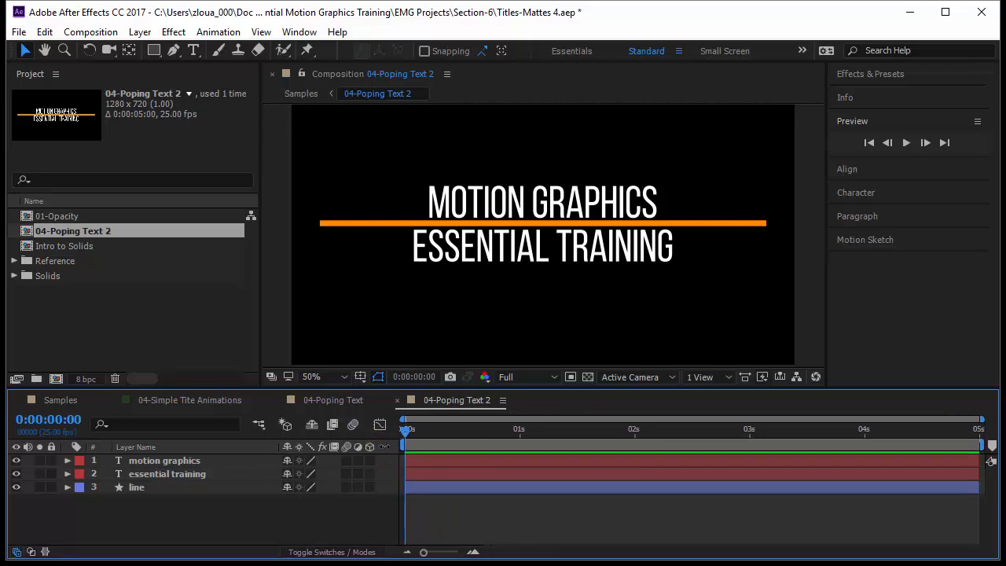
left_click(16, 553)
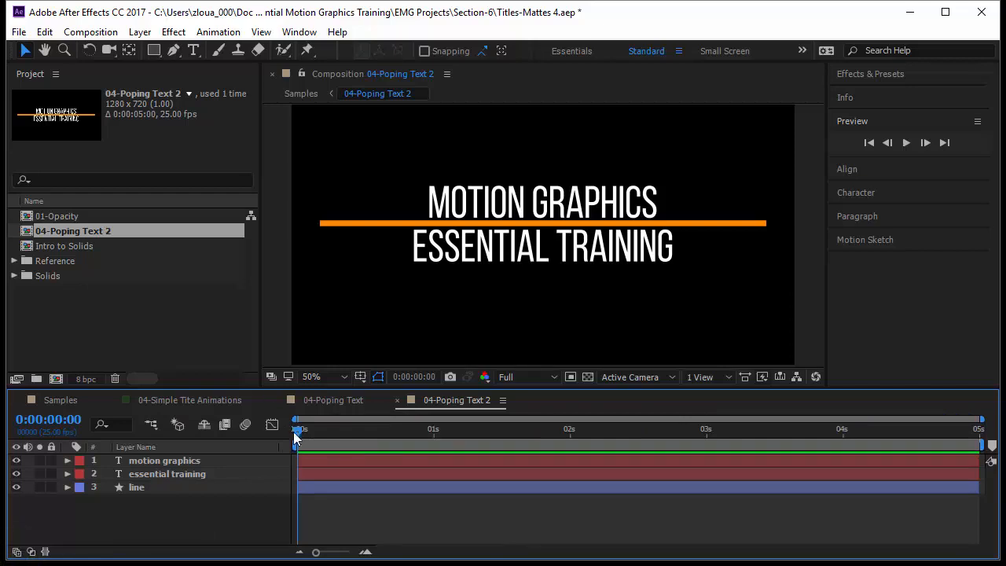
left_click(17, 551)
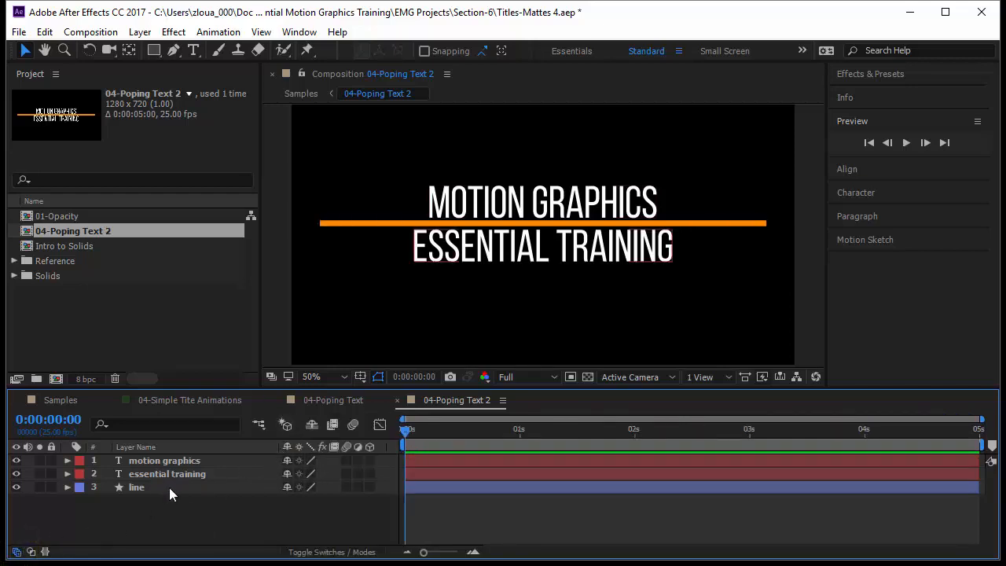
left_click(32, 552)
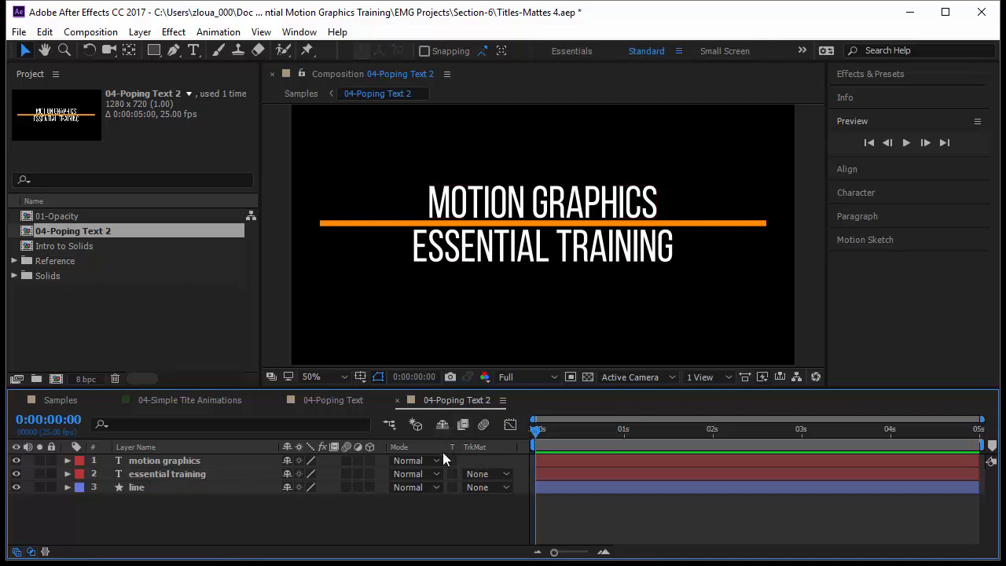
- Examine the track matte options offered for the essential training layer without applying one
left_click(246, 474)
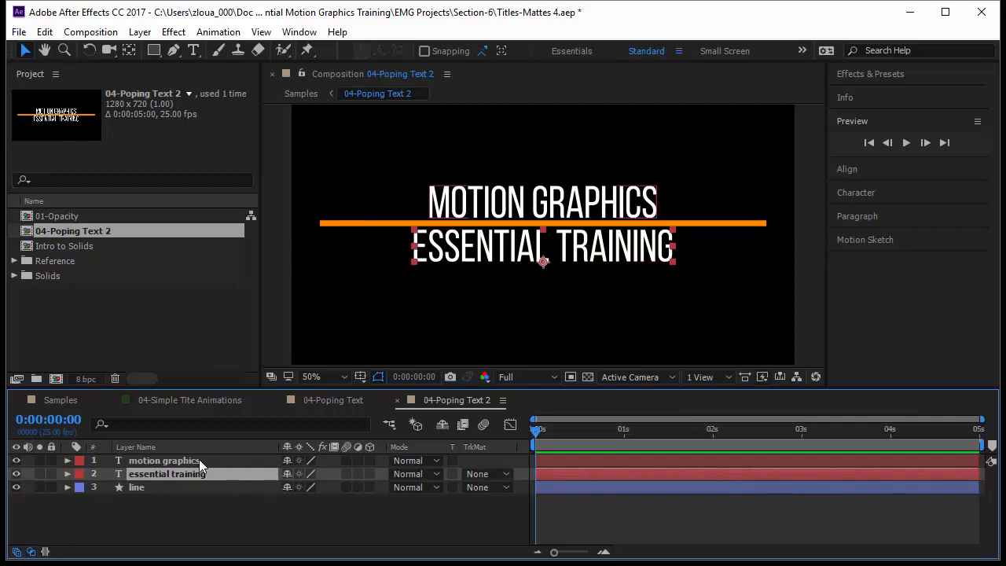
left_click(473, 475)
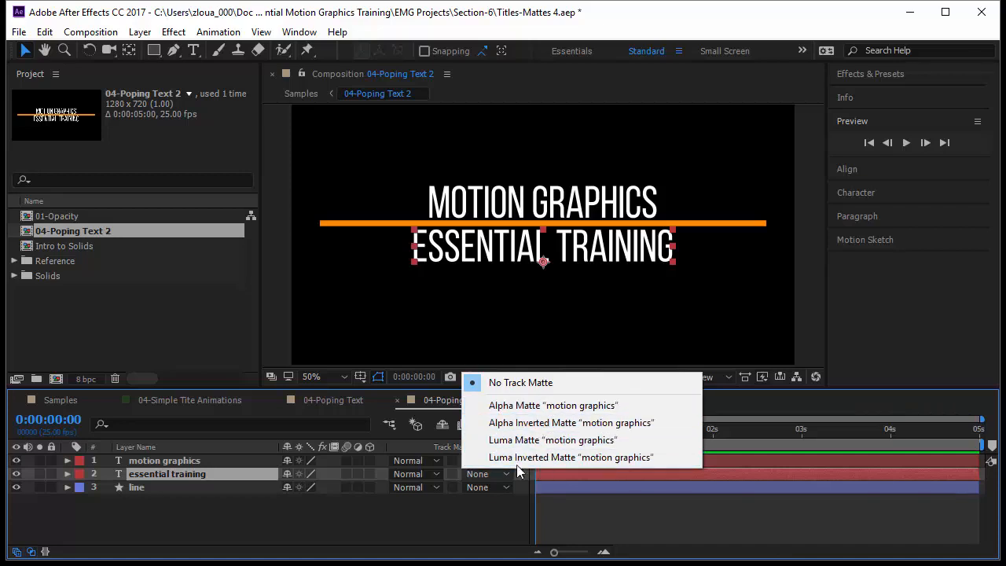
left_click(450, 515)
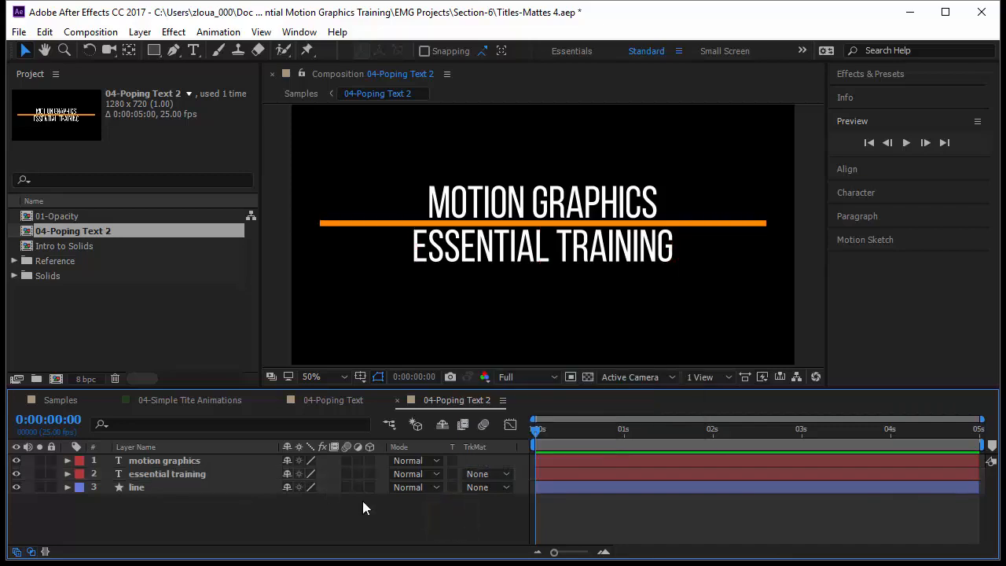
- Set up the Rectangle tool with a solid color fill in white (FFFFFF)
left_click(156, 49)
left_click(408, 50)
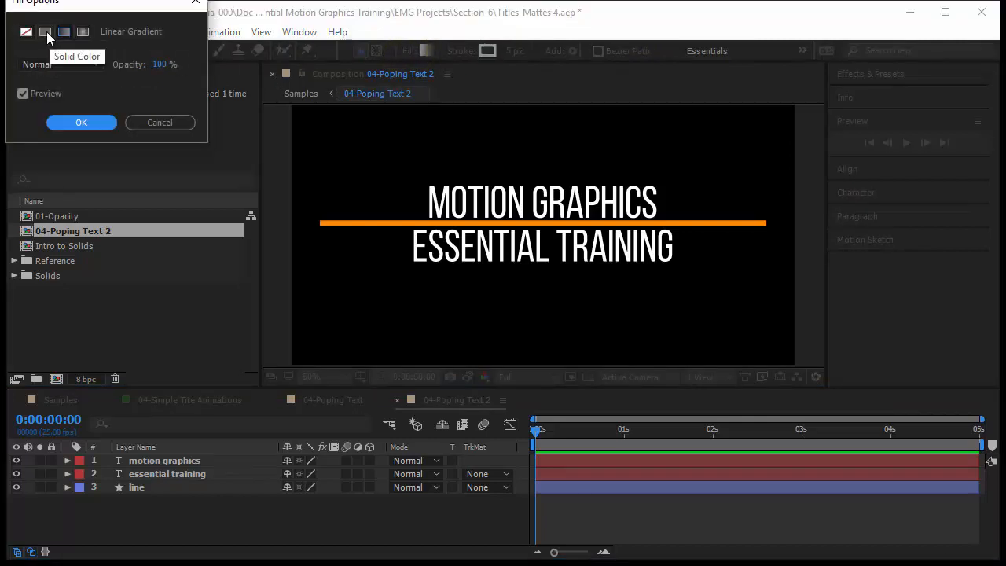
left_click(45, 33)
left_click(81, 123)
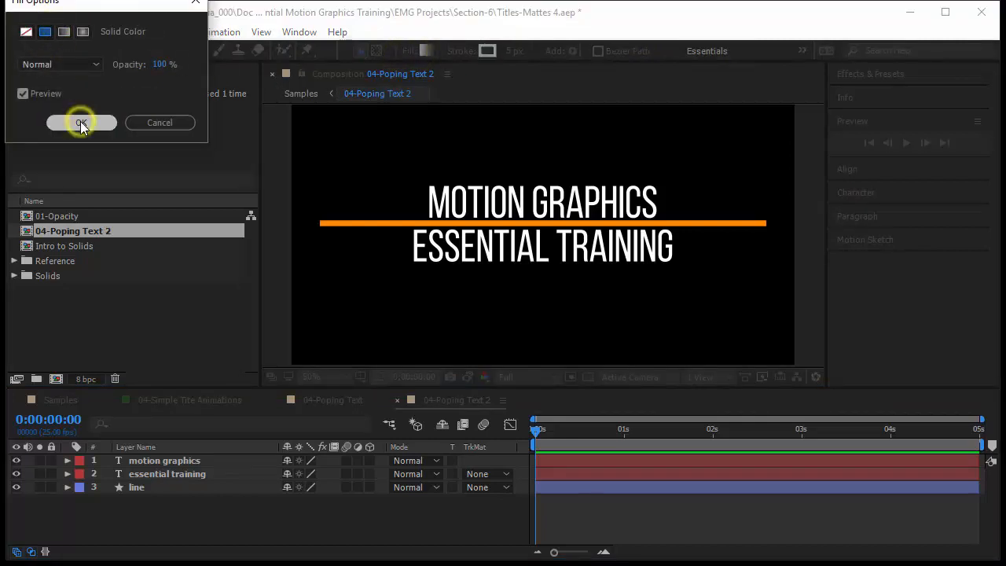
left_click(426, 51)
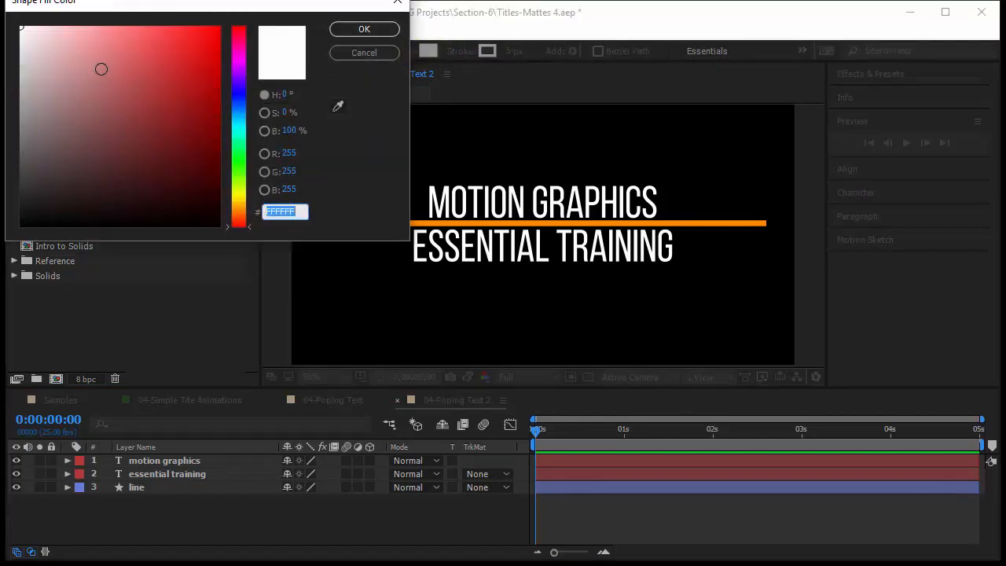
left_click(364, 29)
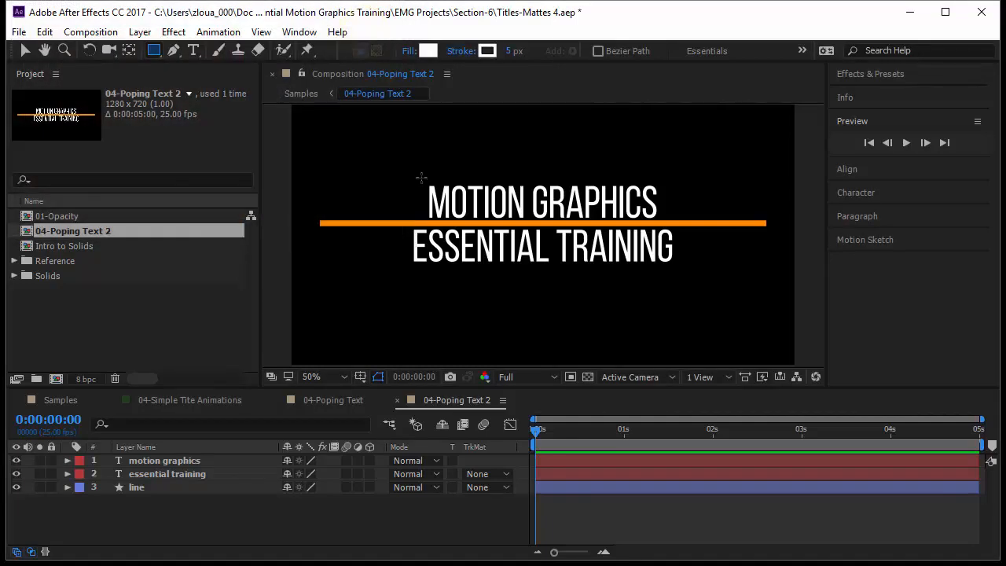
- Draw a rectangle covering the MOTION GRAPHICS text down to the orange line, and center its anchor point
mouse_move(421, 178)
left_mouse_down()
mouse_move(471, 220)
mouse_move(659, 224)
left_mouse_up()
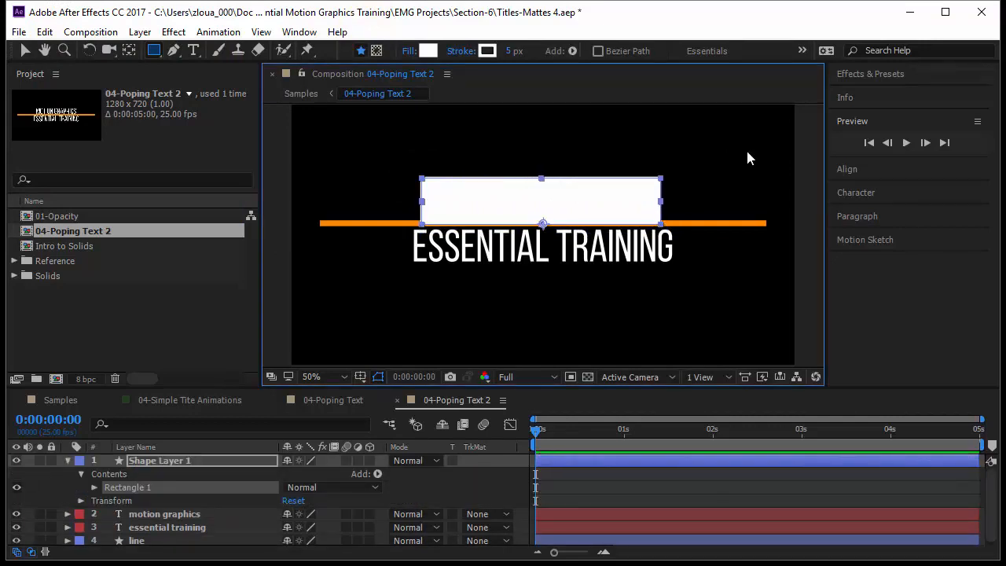
key("ctrl+alt+Home")
- Rename the new shape layer as "Matte MG" and collapse its properties
left_click(203, 464)
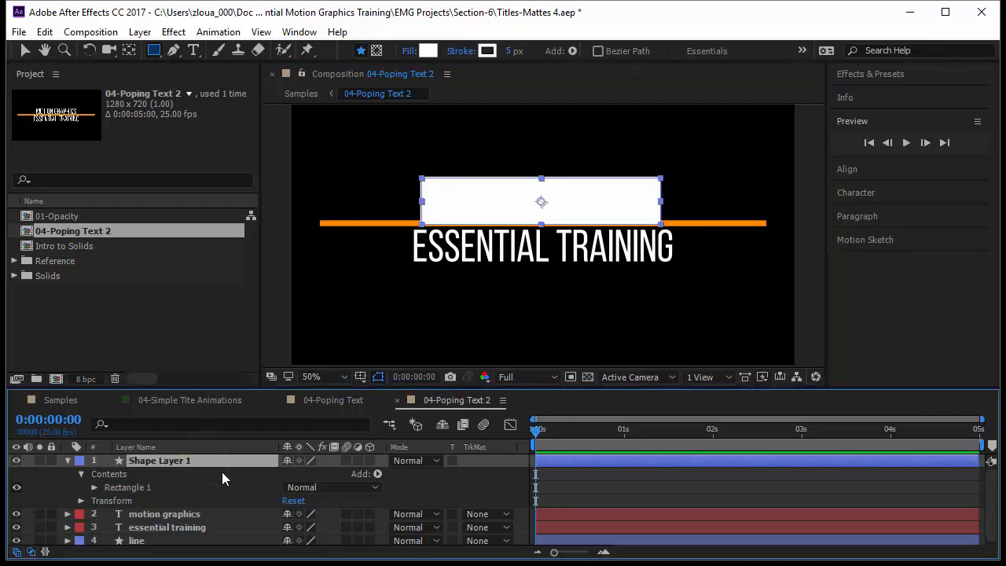
key("Return")
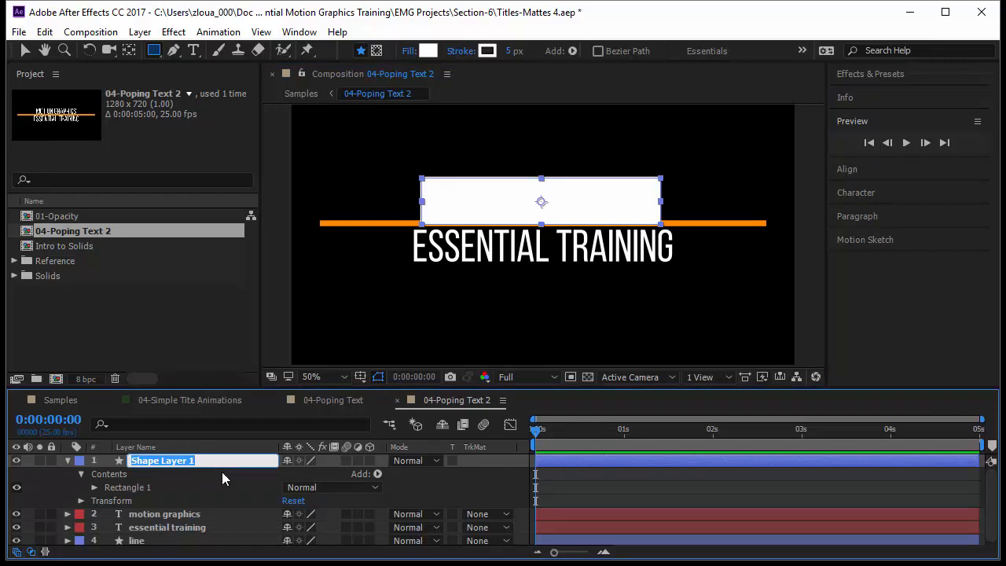
type("Matte")
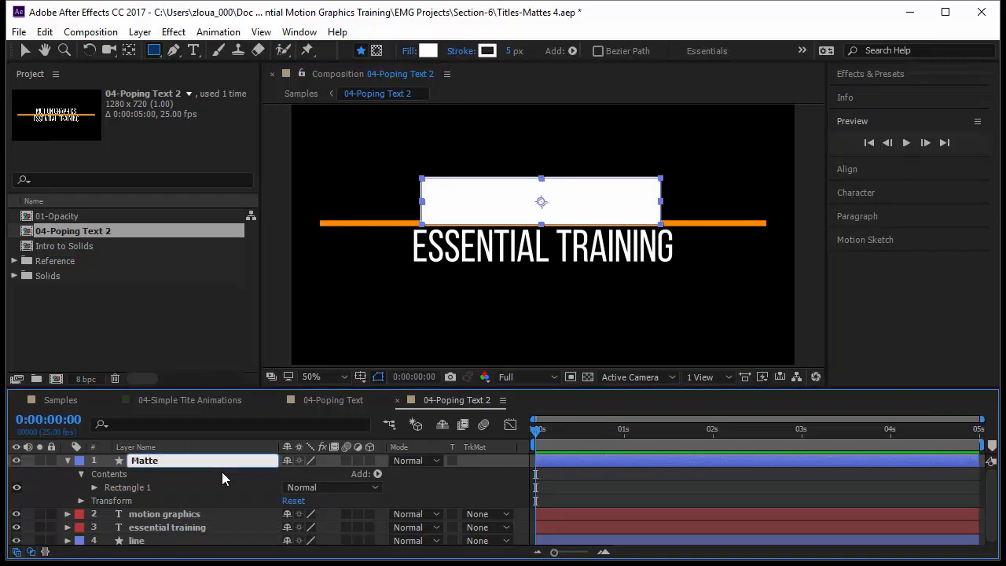
type(" MG")
key("Return")
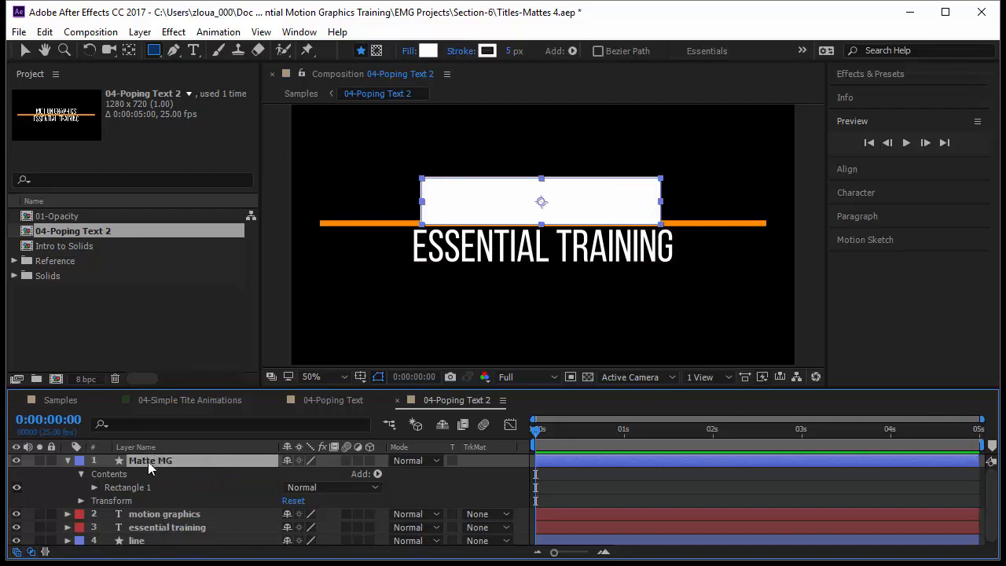
left_click(69, 461)
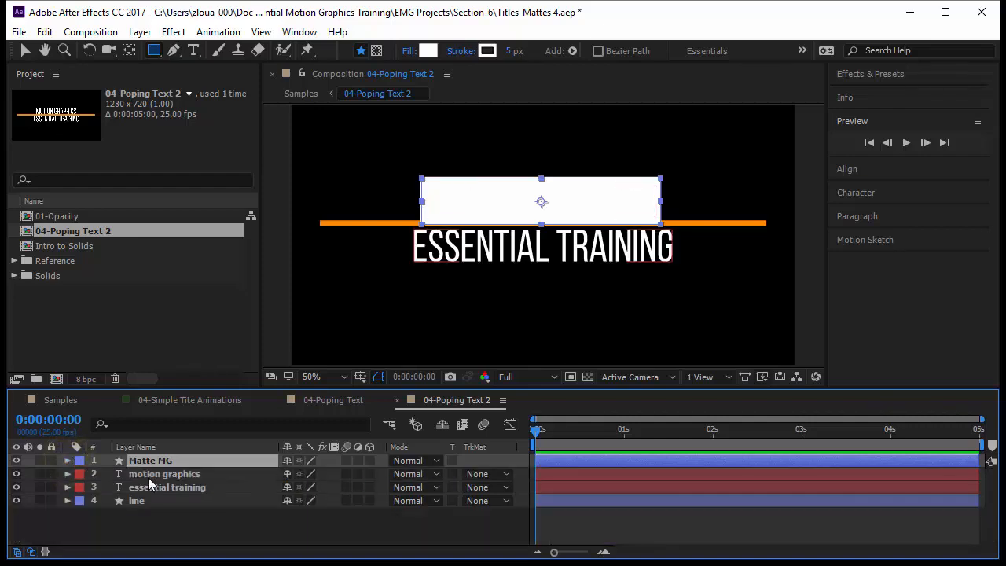
- Apply Alpha Matte "Matte MG" to the motion graphics layer, and select the matte layer
left_click(502, 474)
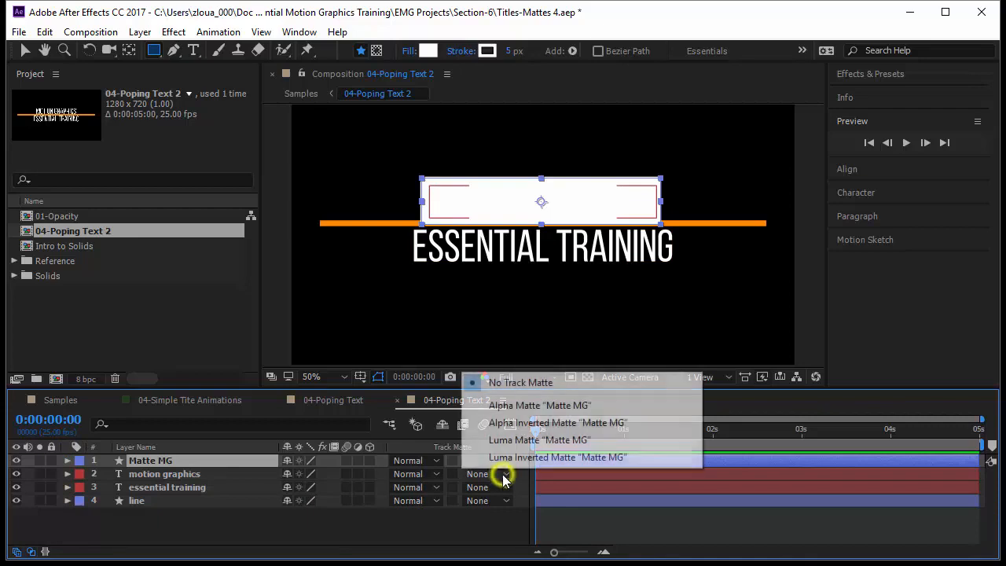
left_click(521, 406)
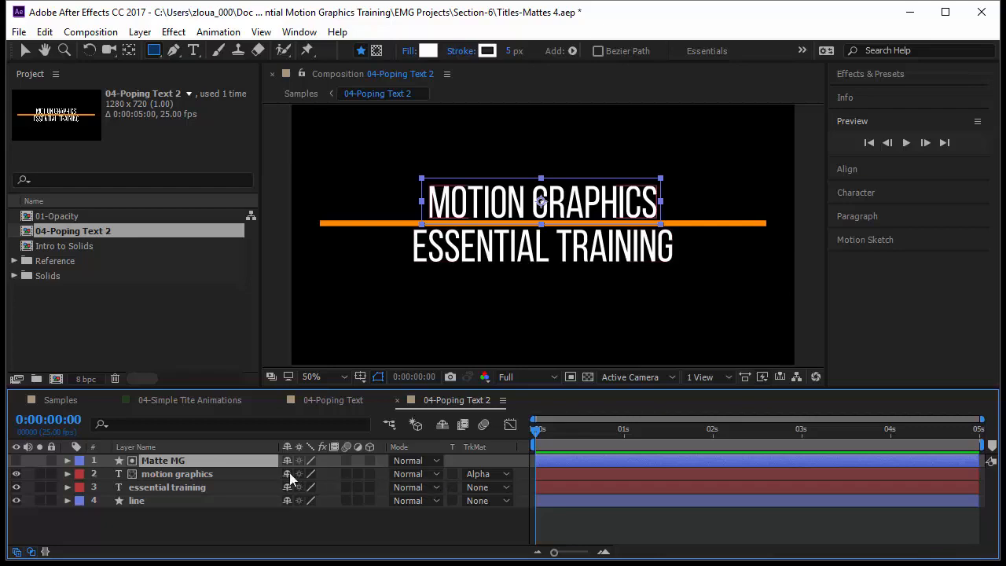
left_click(162, 475)
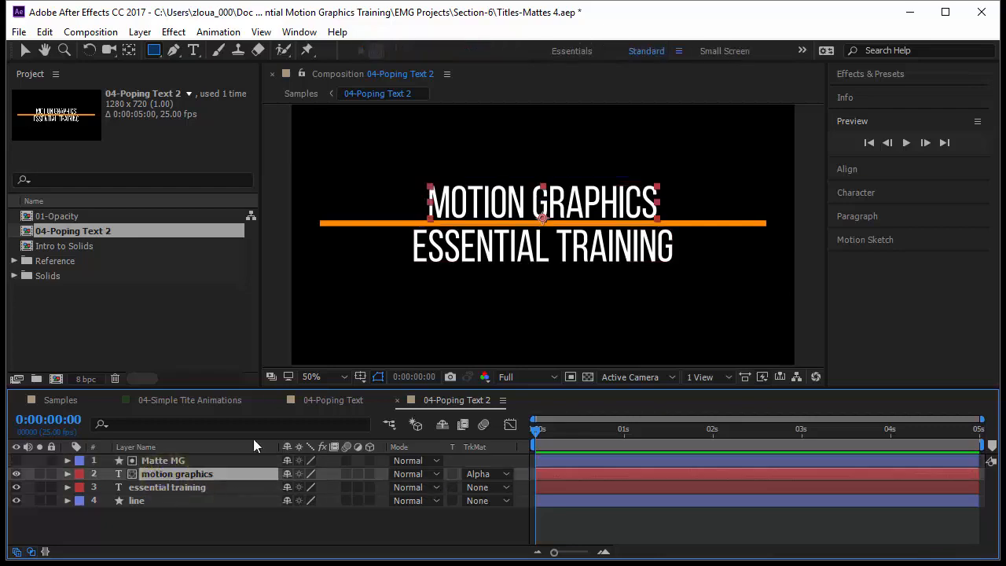
left_click(215, 462)
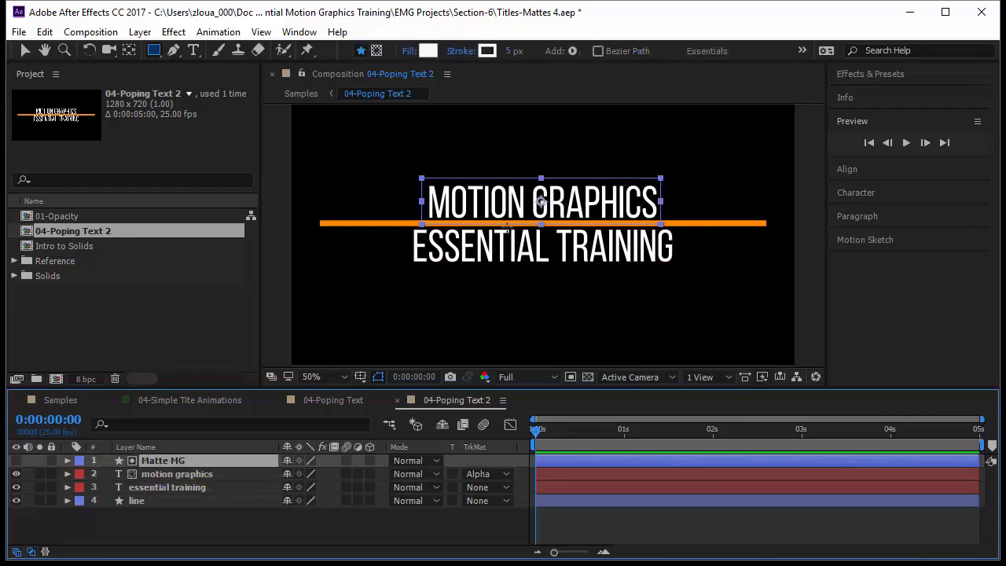
- Switch to the Selection tool and try moving the motion graphics text within its matte
left_click(208, 473)
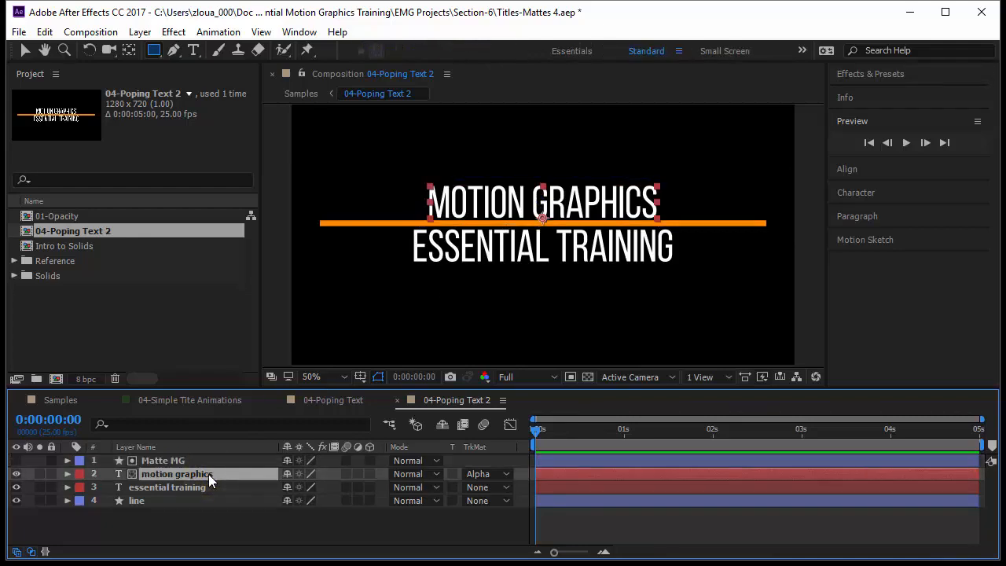
key("v")
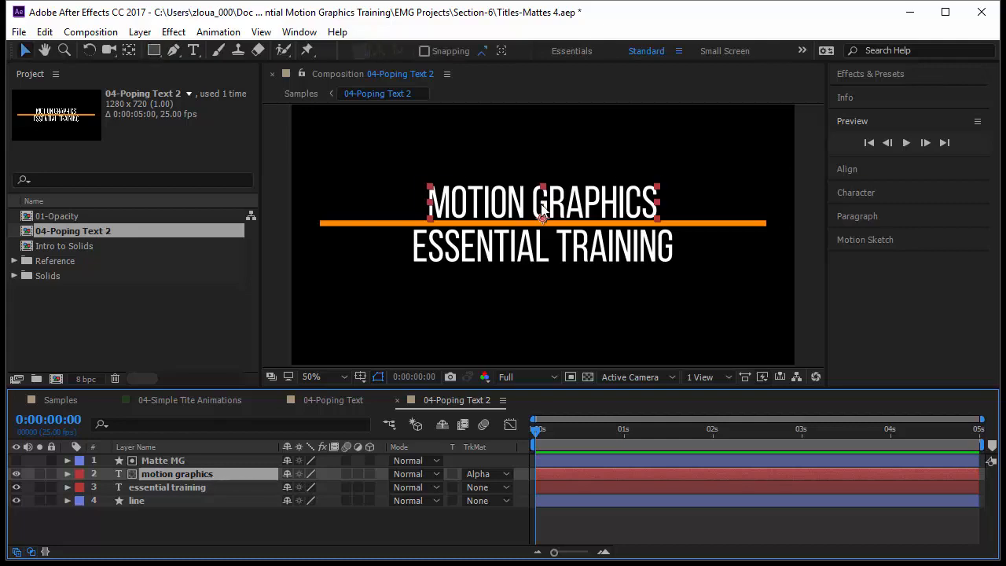
mouse_move(542, 202)
left_mouse_down()
mouse_move(538, 169)
mouse_move(523, 195)
mouse_move(415, 202)
mouse_move(534, 206)
mouse_move(547, 176)
mouse_move(539, 211)
left_mouse_up()
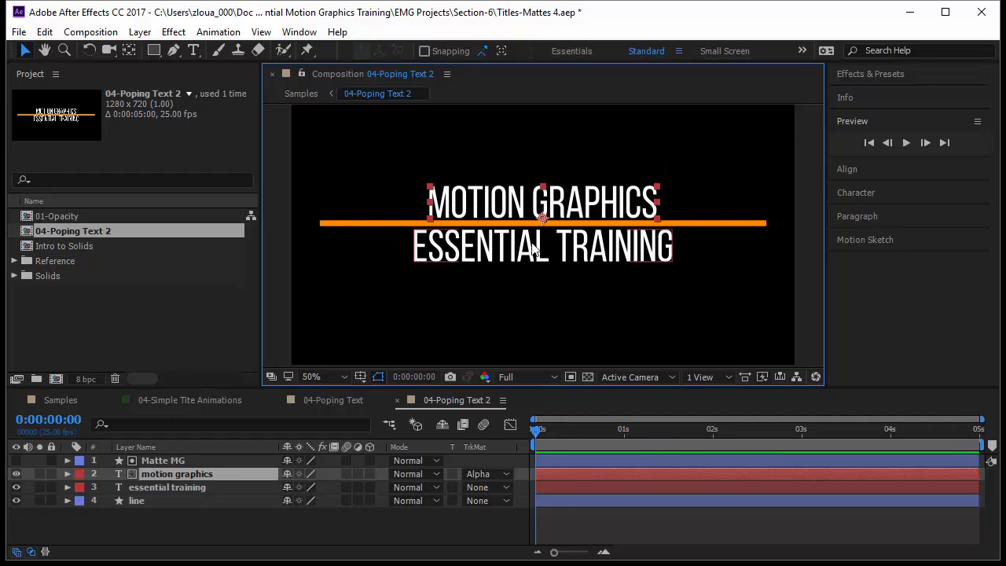
- Examine the Rectangle 1 contents of the Matte MG layer and collapse its properties again
left_click(170, 462)
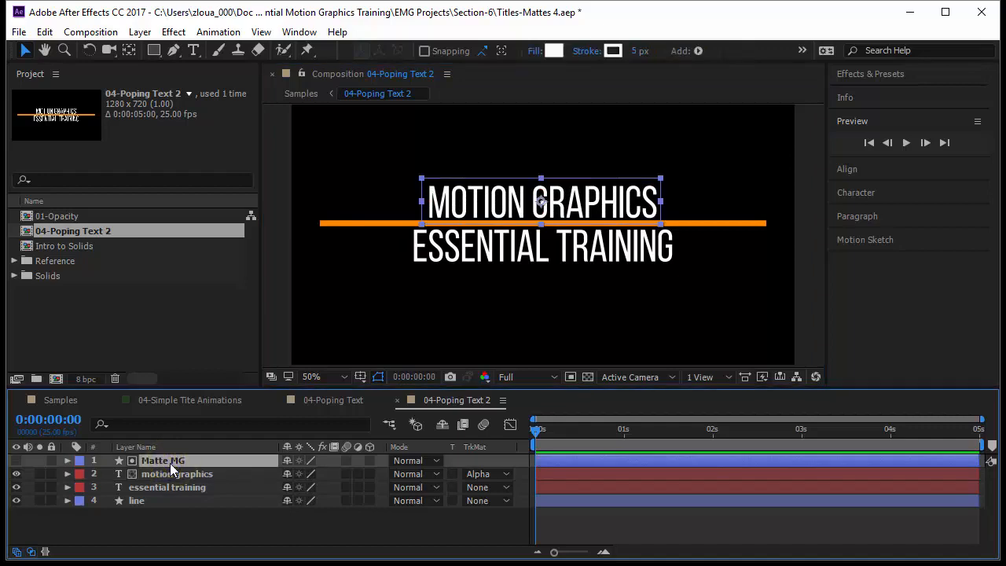
left_click(68, 460)
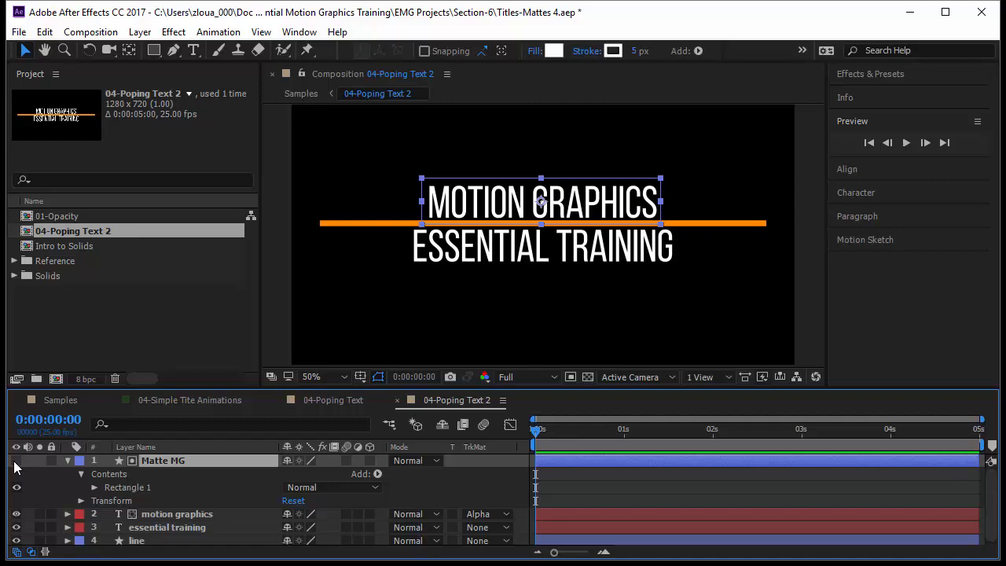
left_click(94, 487)
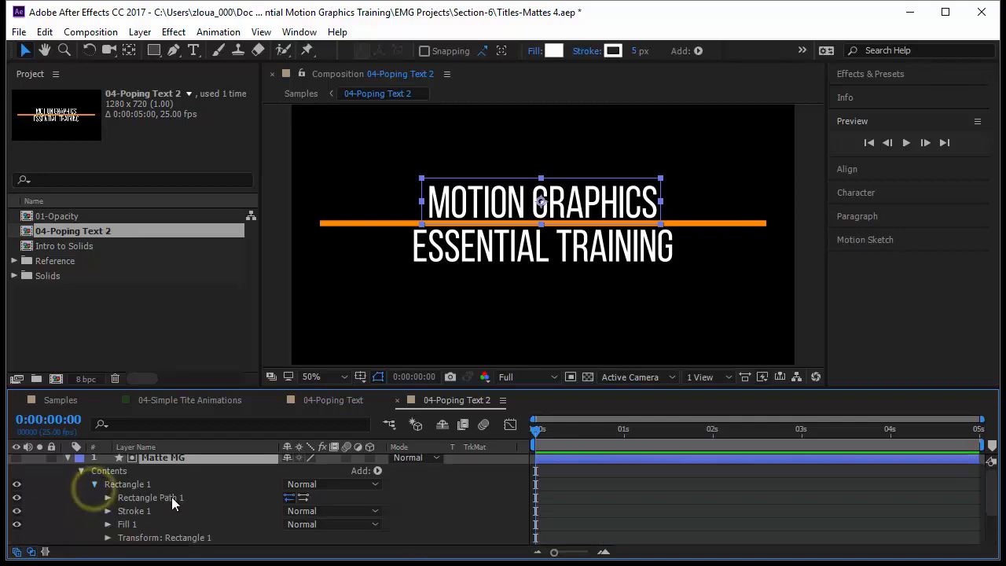
scroll(211, 539, "down", 3)
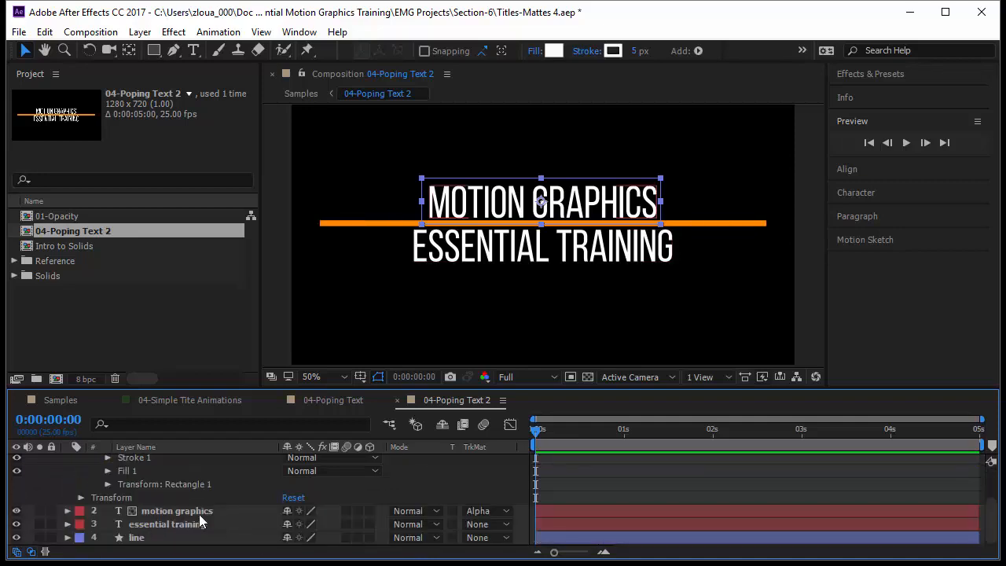
scroll(199, 514, "up", 3)
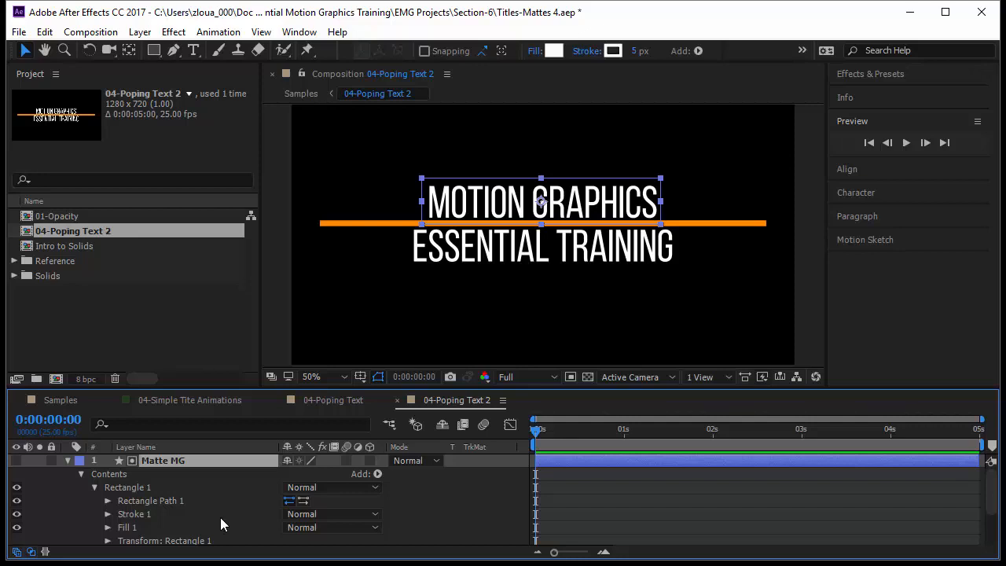
left_click(68, 461)
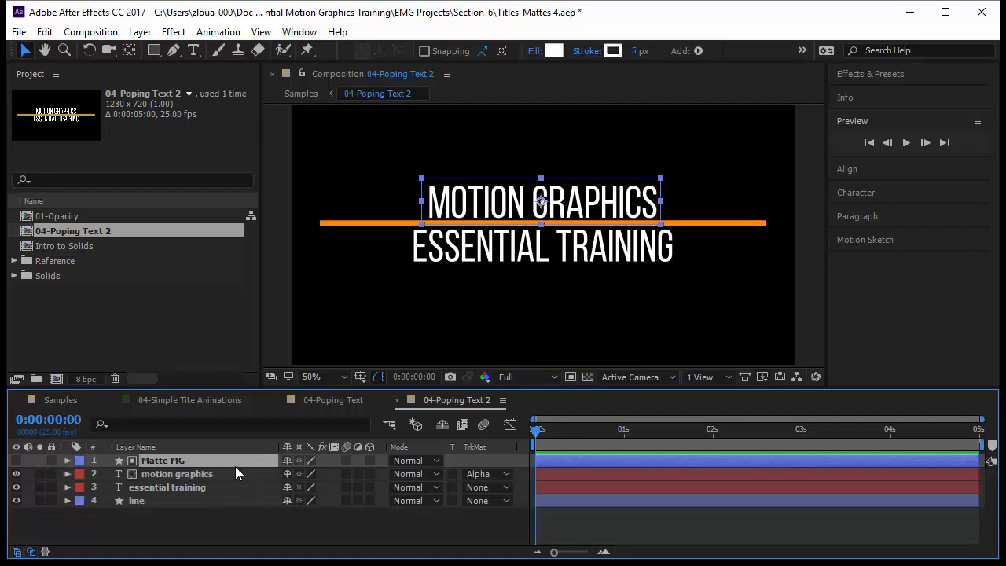
- Add Position keyframes to the motion graphics layer at 0 seconds and 1 second
left_click(232, 475)
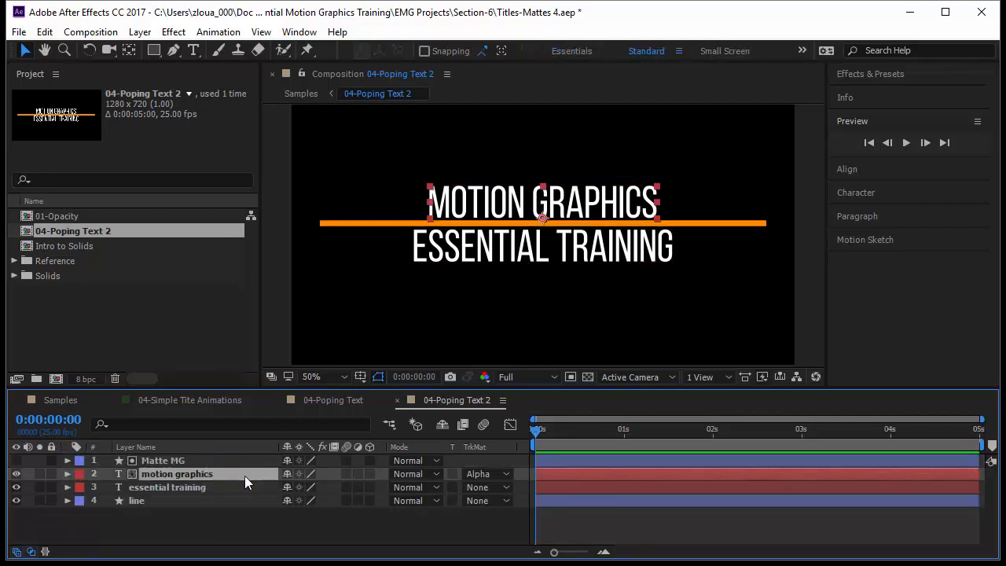
key("p")
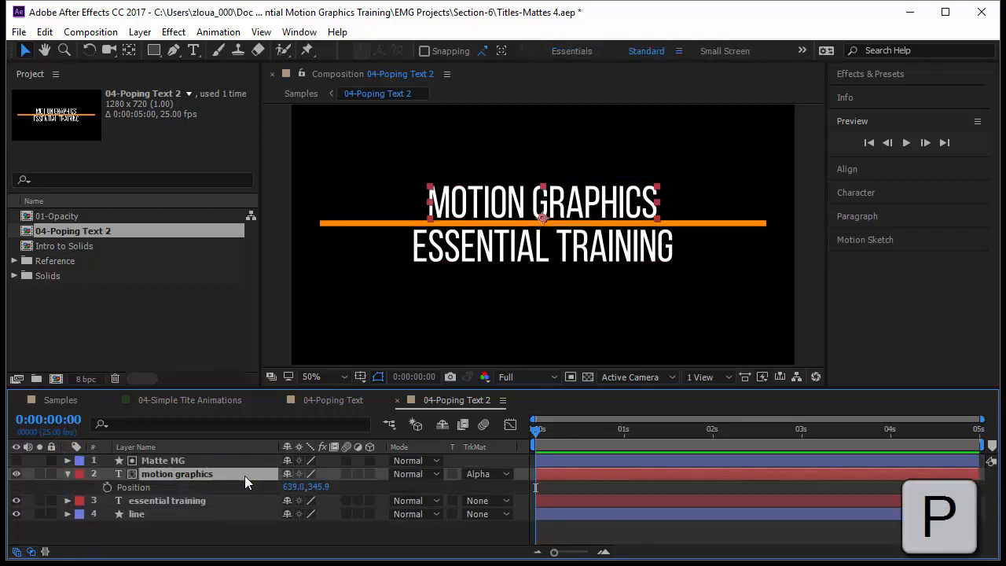
left_click(108, 488)
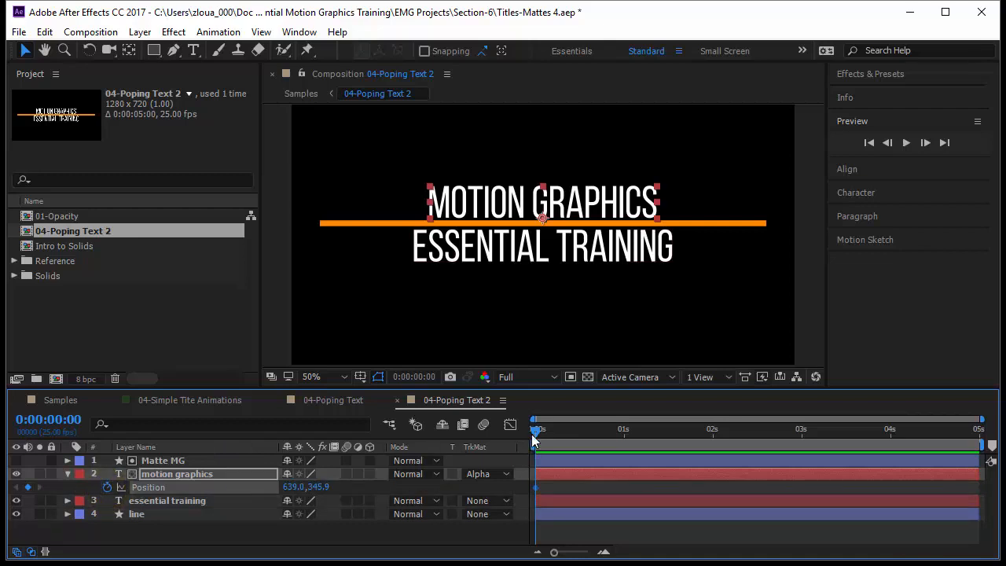
left_click_drag(534, 432, 624, 460)
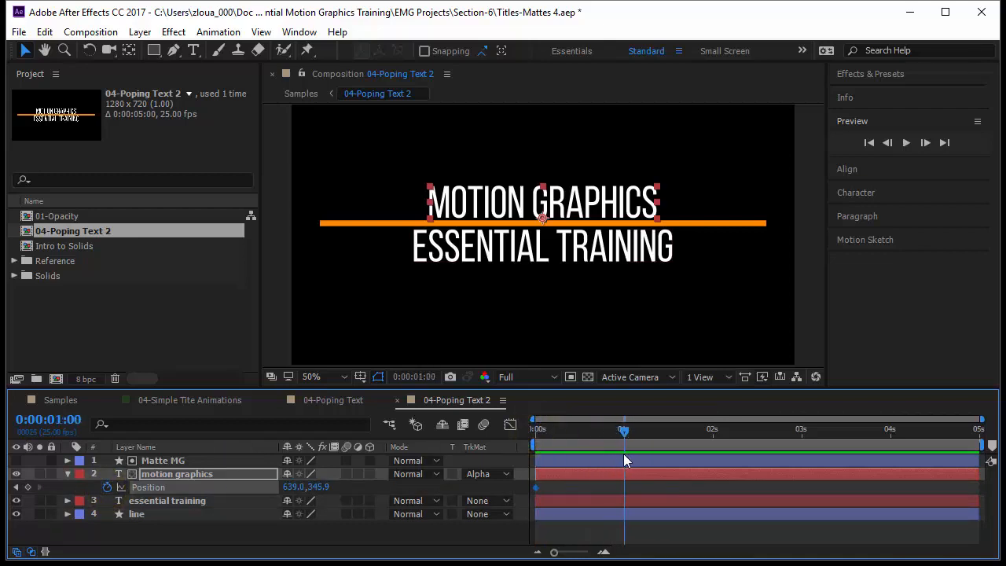
left_click(28, 487)
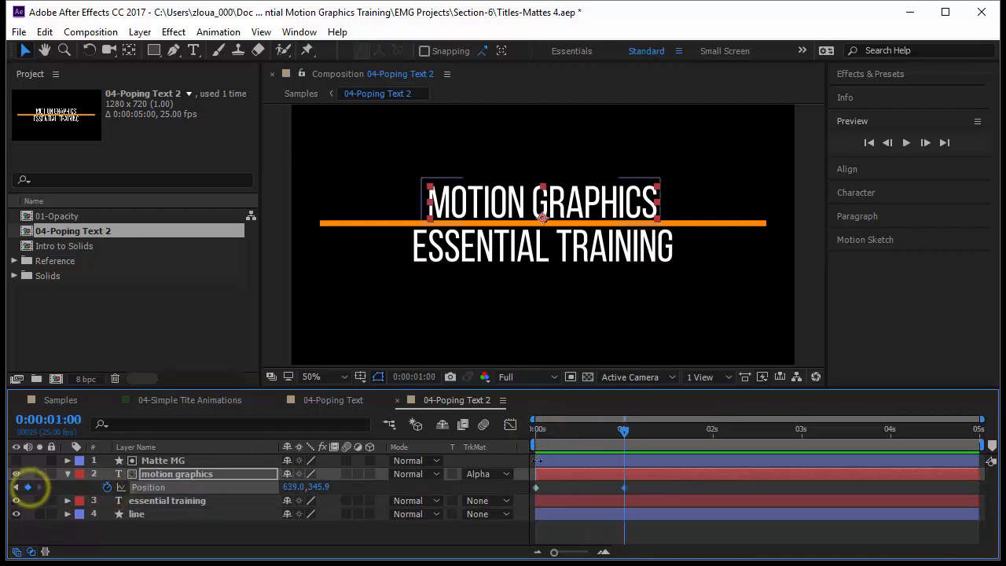
- At 0 seconds, move the motion graphics text straight down out of its matte to Position 639.0, 445.9
left_click_drag(624, 431, 537, 430)
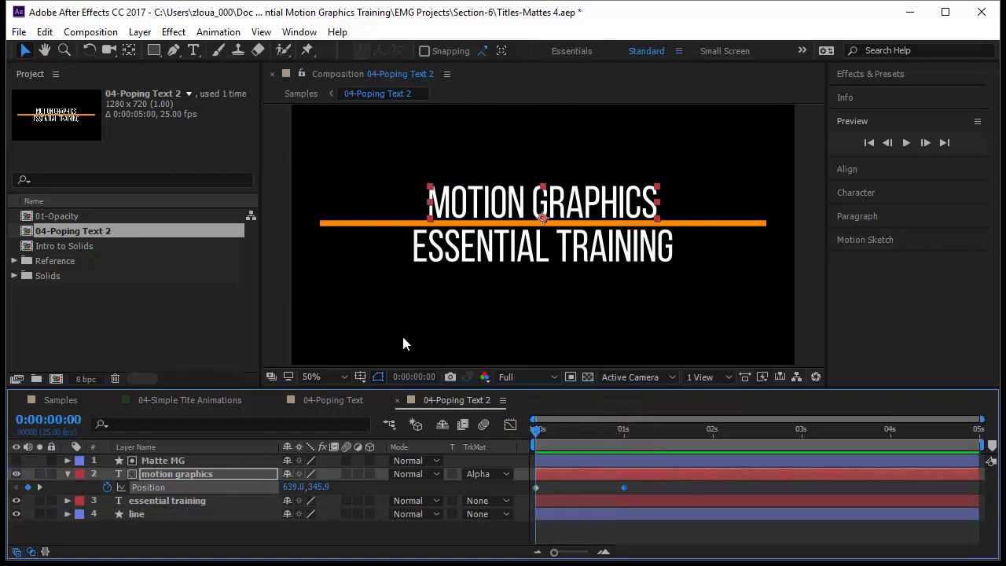
left_click(221, 459)
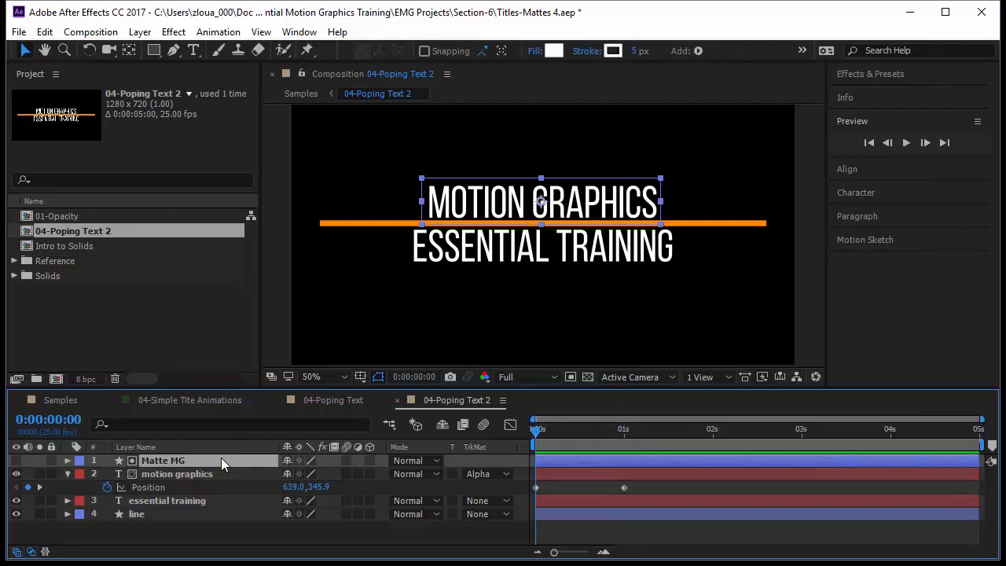
left_click(222, 473)
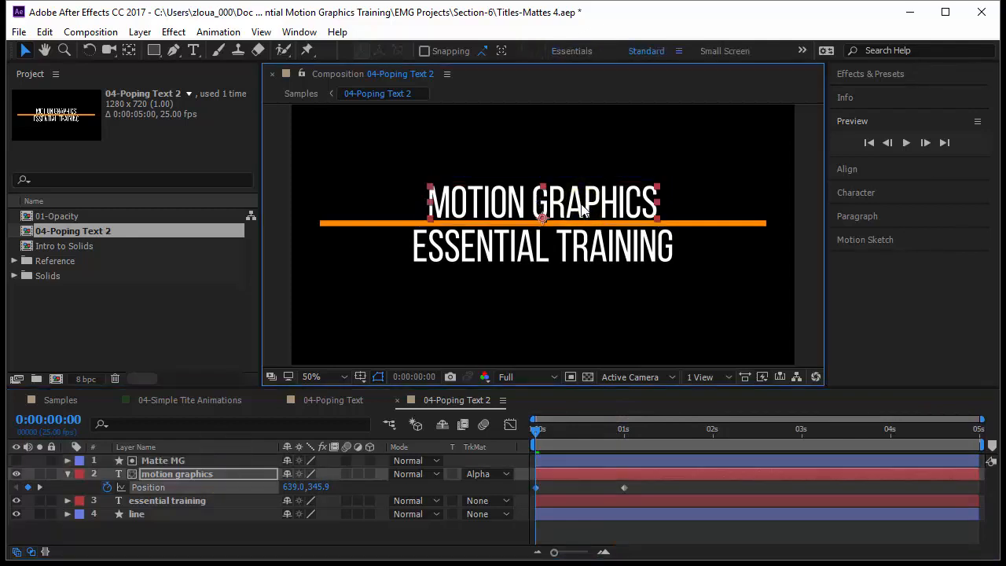
left_click_drag(581, 205, 585, 246)
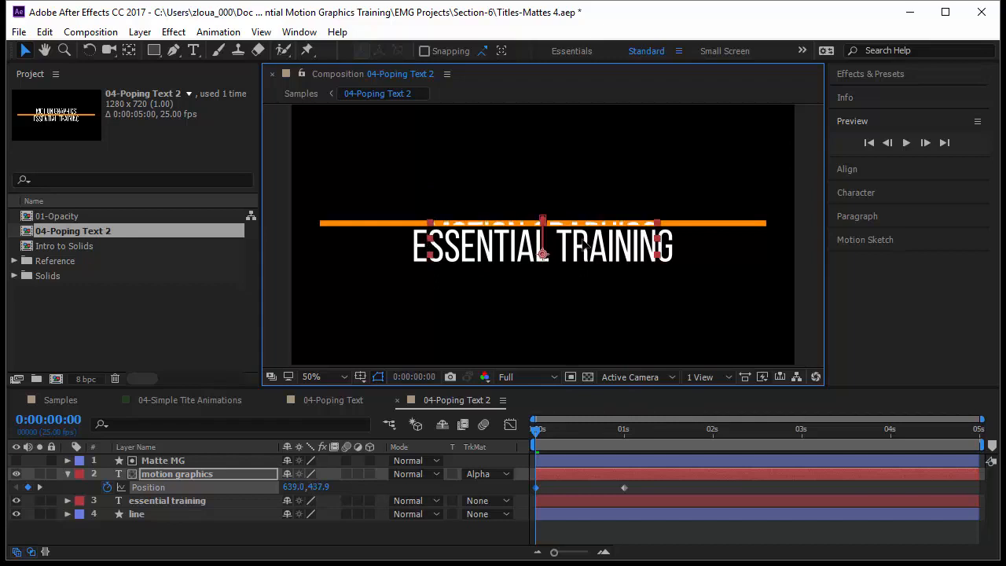
left_click_drag(584, 244, 585, 247)
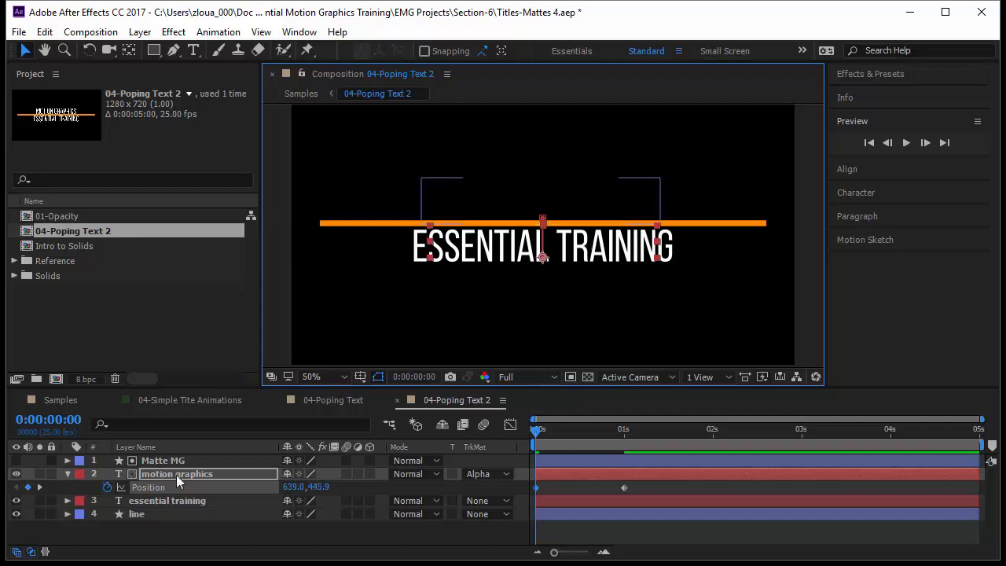
- Reduce the height of the Matte MG rectangle slightly and shift it up a little so its lower edge stays within the orange line
left_click(165, 461)
left_click(540, 229)
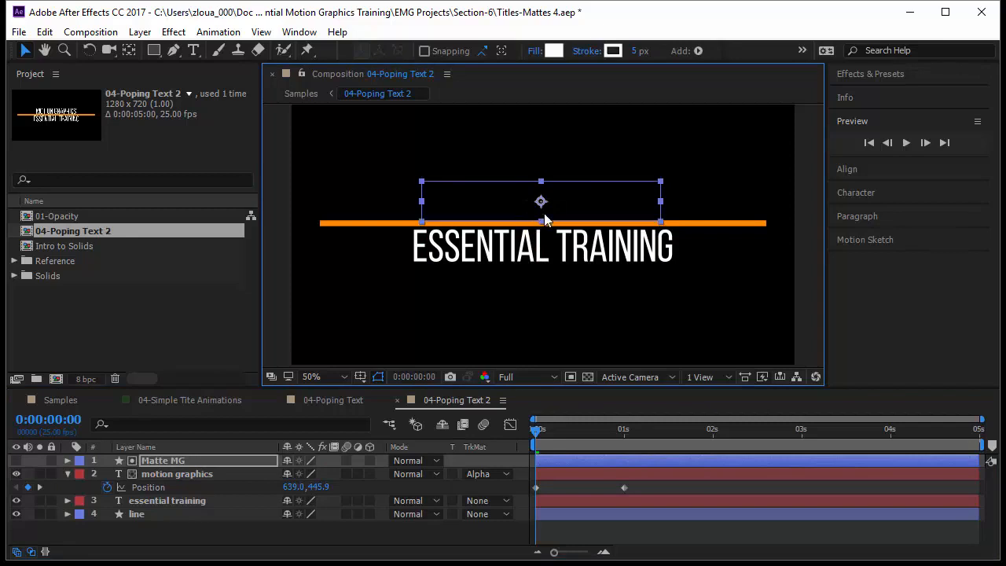
left_click(545, 183)
left_click_drag(543, 178, 539, 203)
left_click(541, 205)
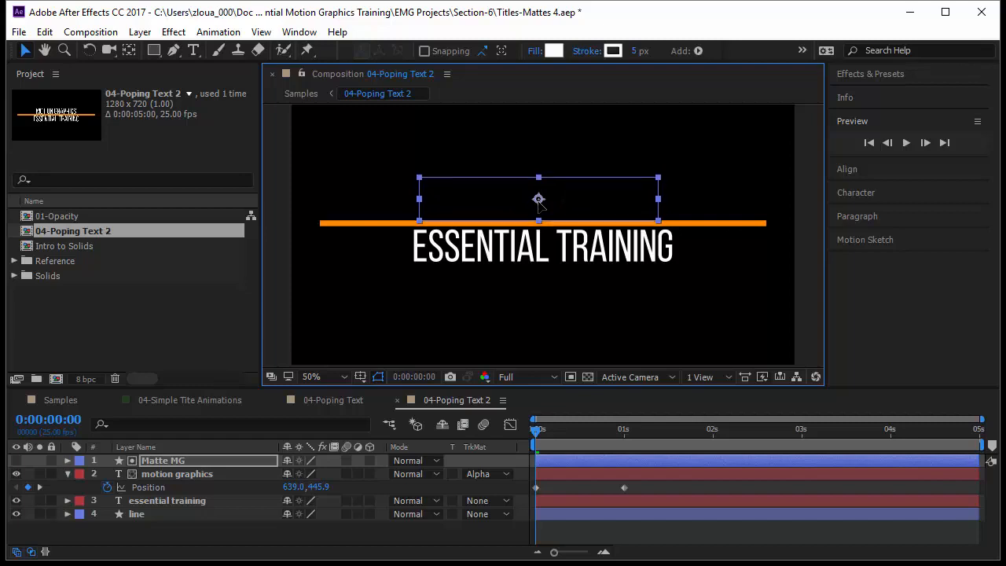
- End the work area at 0:00:02:00, preview the MOTION GRAPHICS reveal, and return to the first frame
left_click(534, 432)
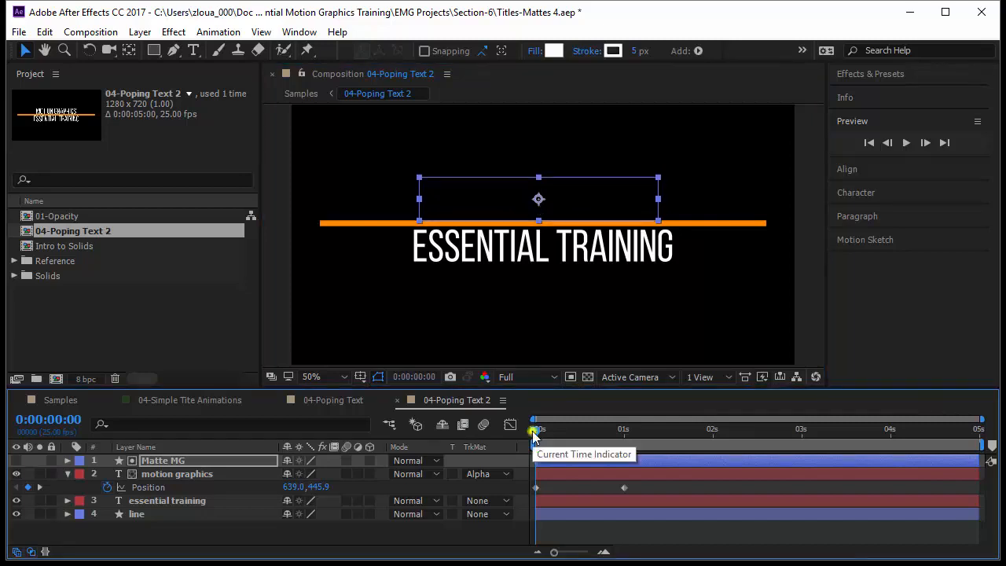
left_click_drag(533, 433, 536, 463)
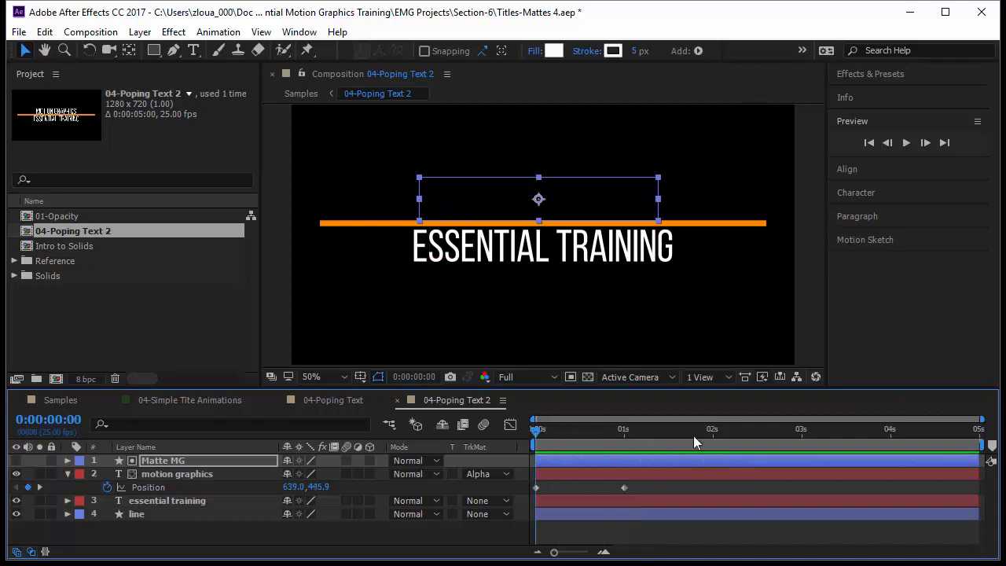
left_click(713, 438)
key("n")
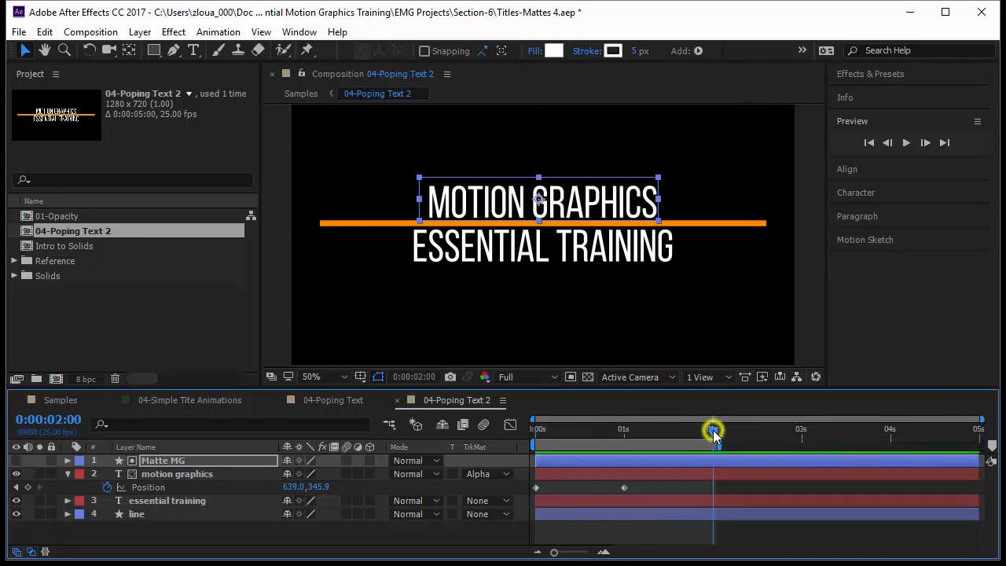
key("space")
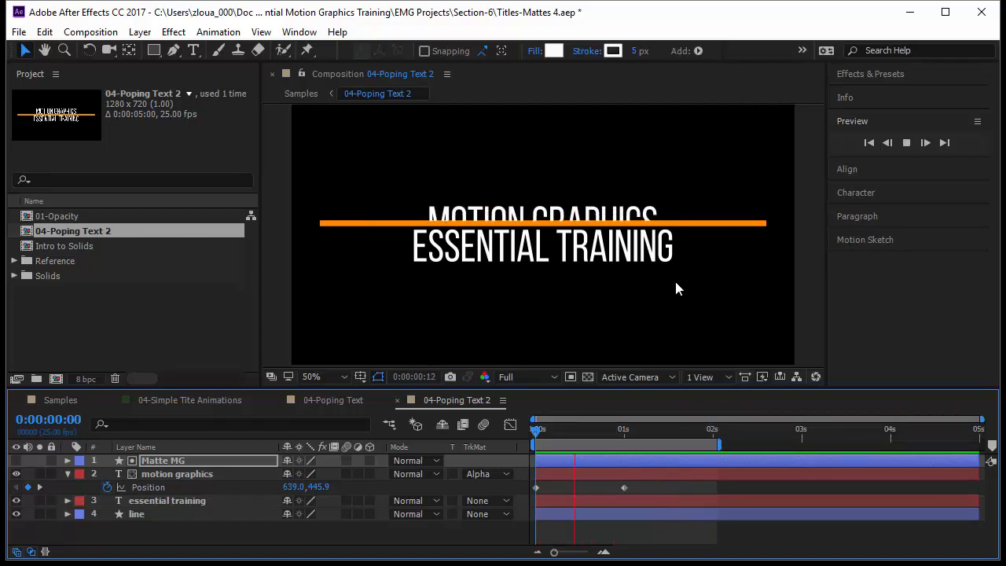
left_click(539, 432)
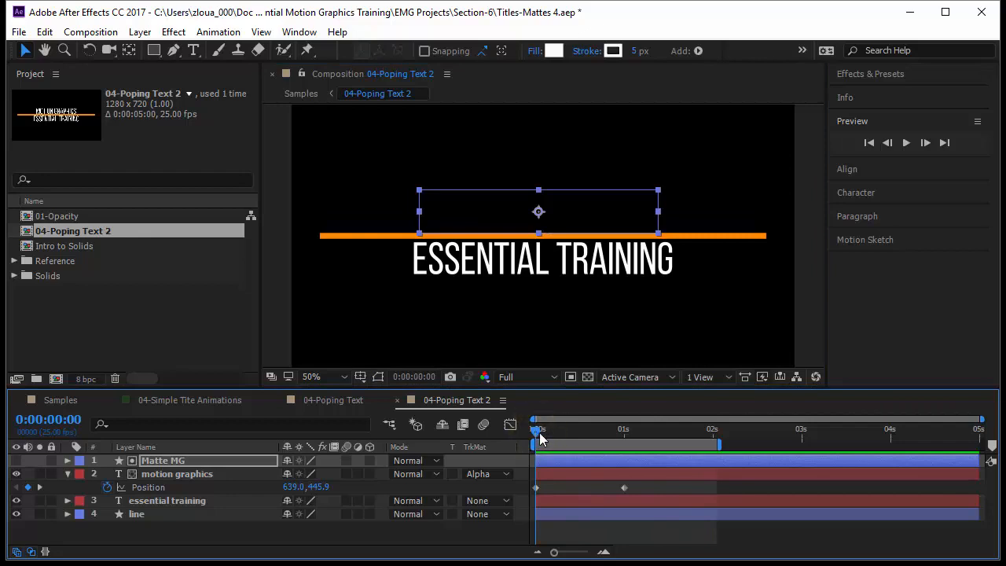
left_click(564, 440)
left_click_drag(565, 440, 528, 449)
- With no layer selected, draw a white rectangle covering the ESSENTIAL TRAINING text from the orange line downward
key("F2")
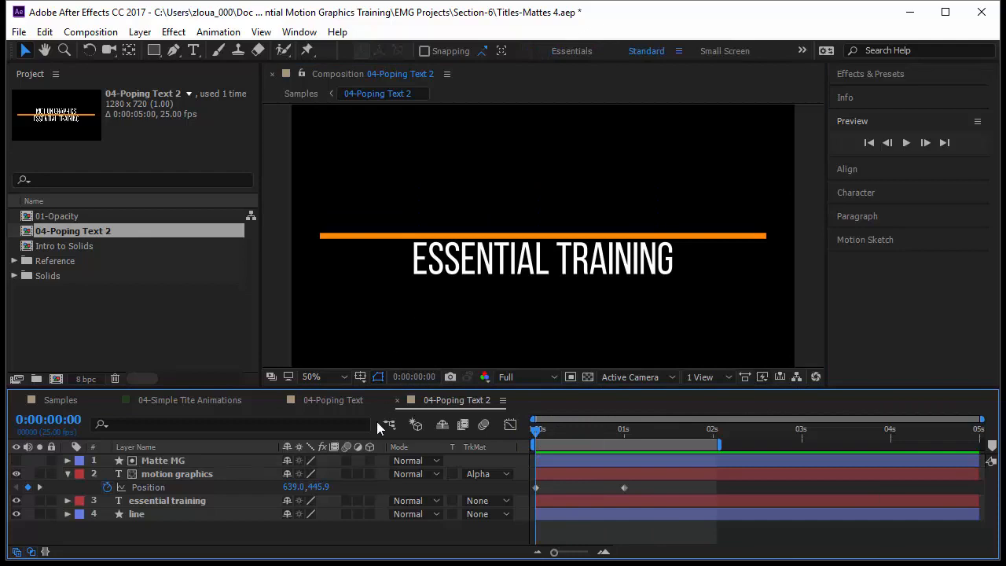
left_click(154, 50)
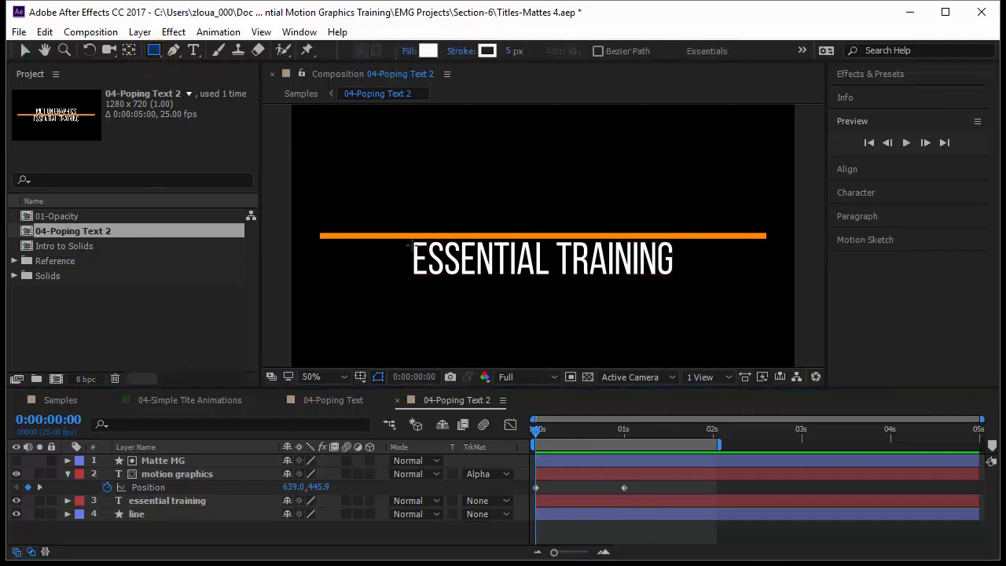
mouse_move(410, 238)
left_mouse_down()
mouse_move(495, 283)
mouse_move(680, 283)
left_mouse_up()
- Rename the new shape layer as "Matte ET" and collapse its properties
left_click(189, 461)
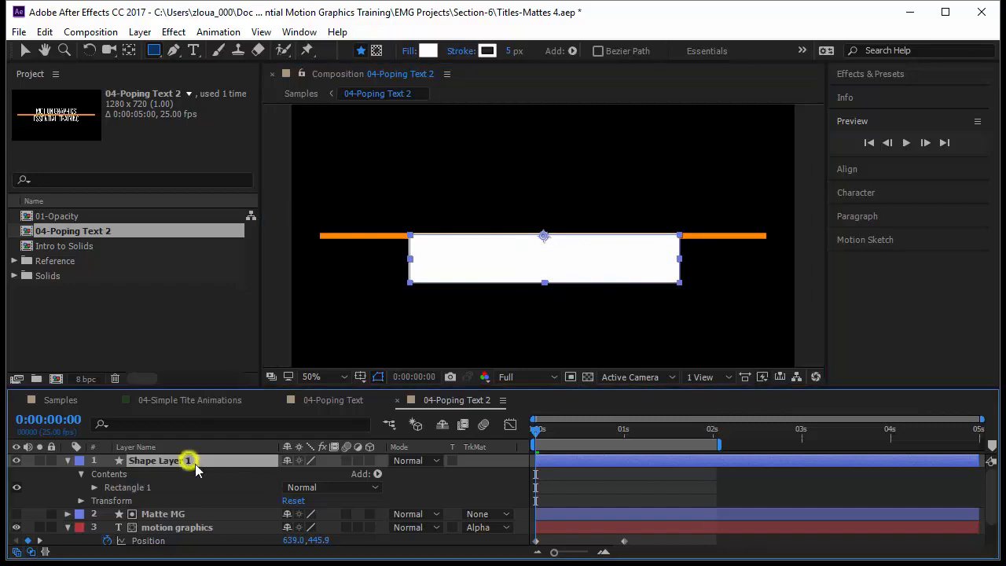
key("Return")
type("Matte")
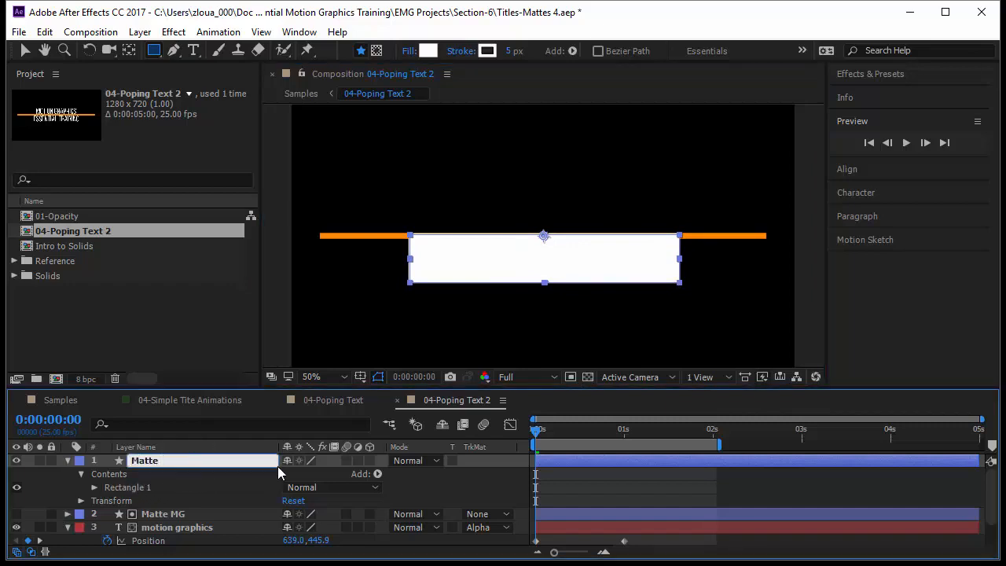
type(" ET")
key("Return")
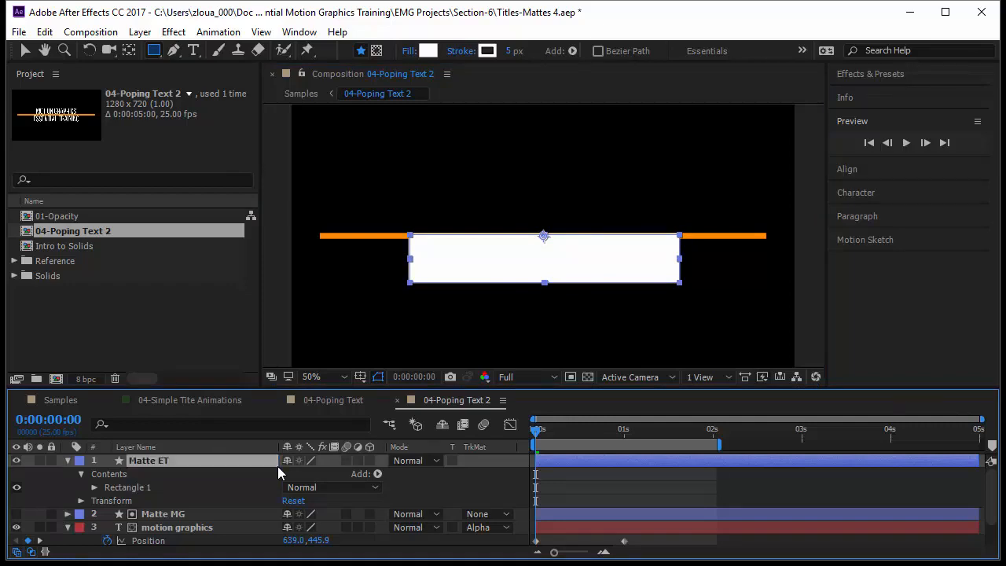
left_click(68, 461)
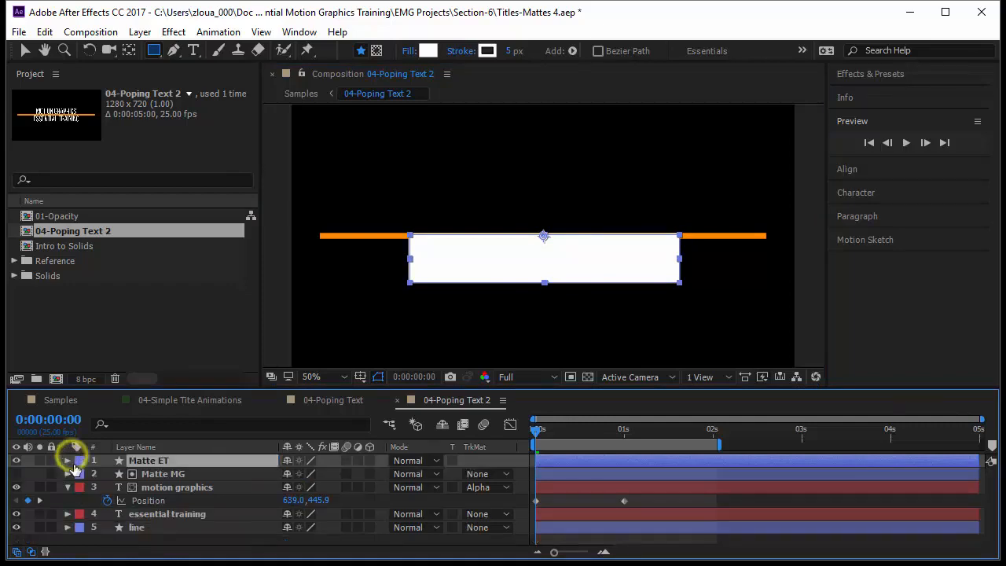
- Move the Matte ET layer directly above essential training and apply it to that text as an Alpha Matte
left_click(177, 460)
left_click_drag(176, 460, 180, 508)
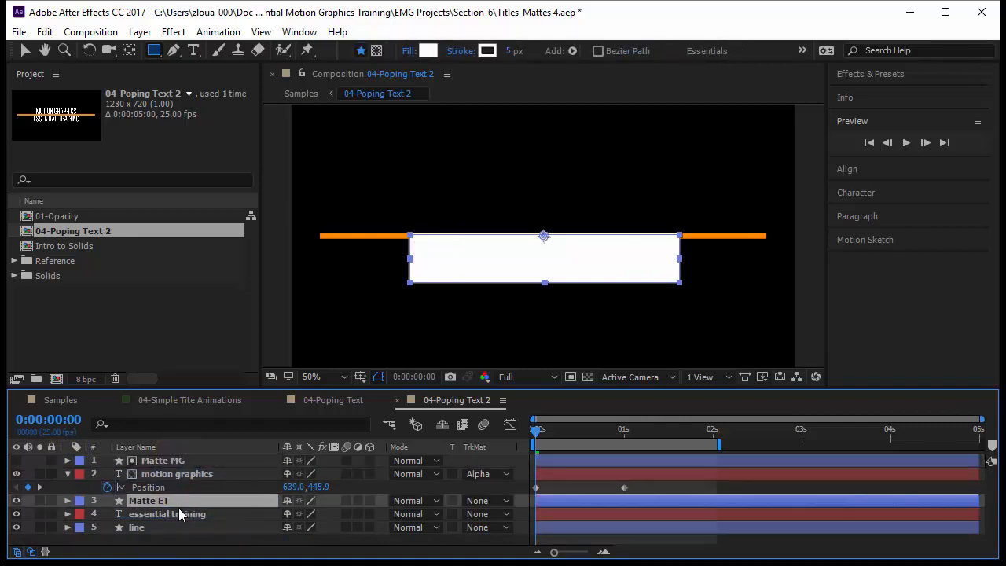
left_click(180, 513)
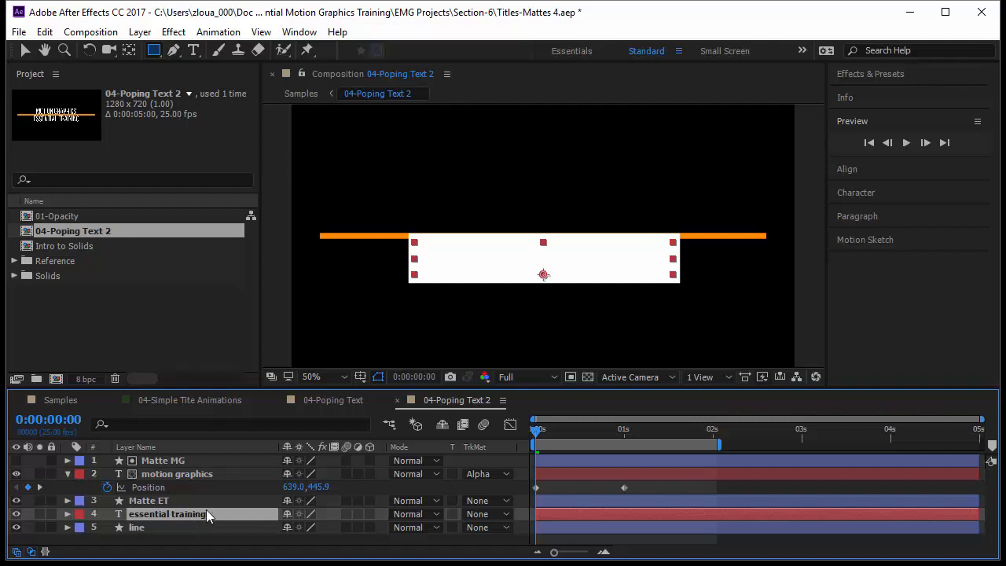
left_click(479, 514)
left_click(532, 448)
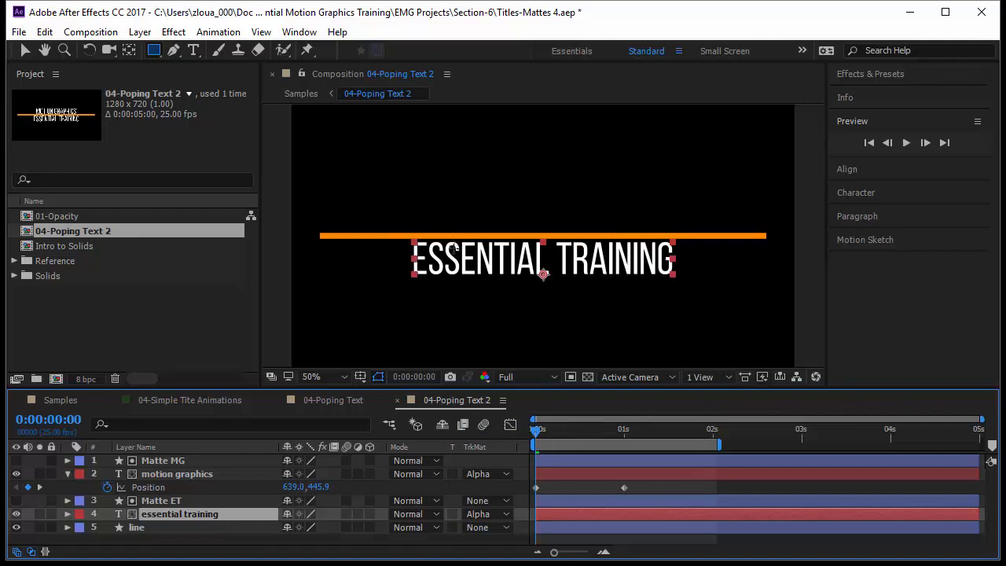
- Reveal the essential training layer's Position and set a keyframe for its current placement at 0:00:01:00
key("v")
left_click_drag(466, 267, 477, 261)
left_click(228, 513)
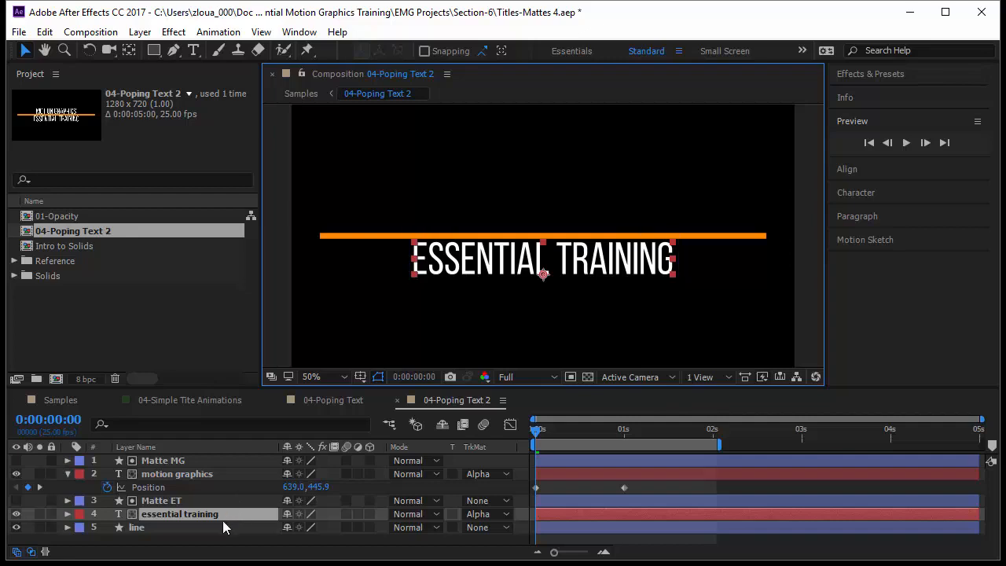
key("p")
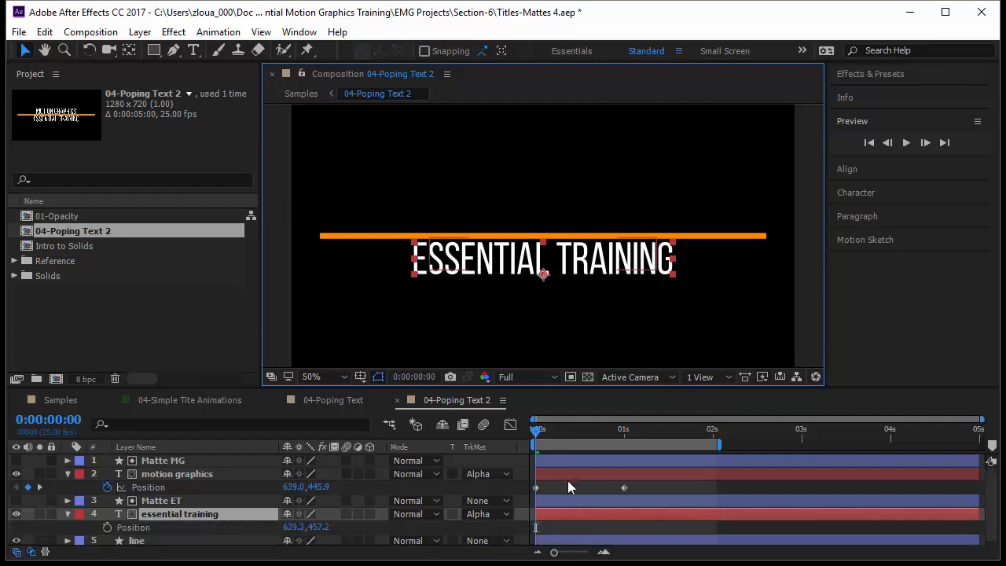
key("k")
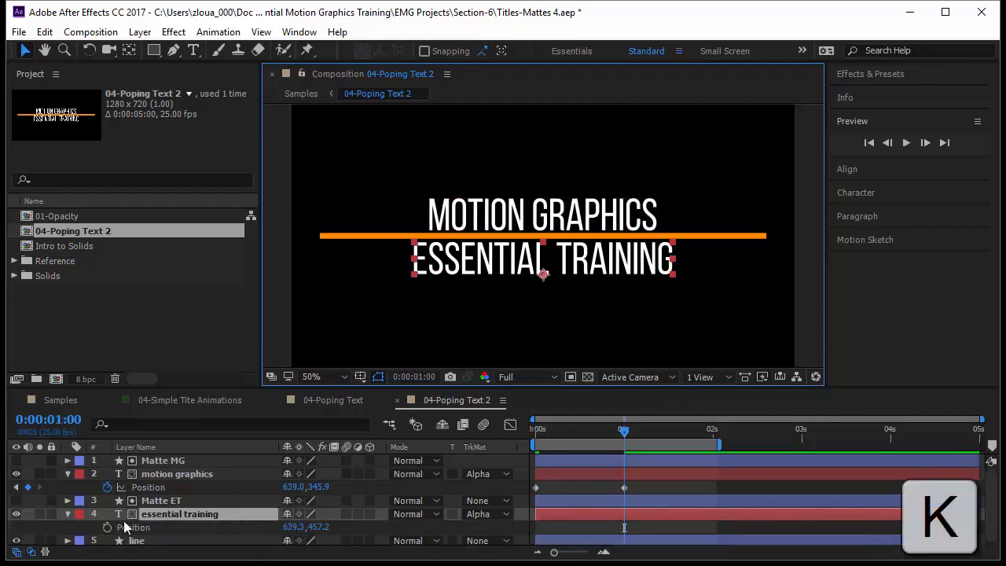
left_click(107, 527)
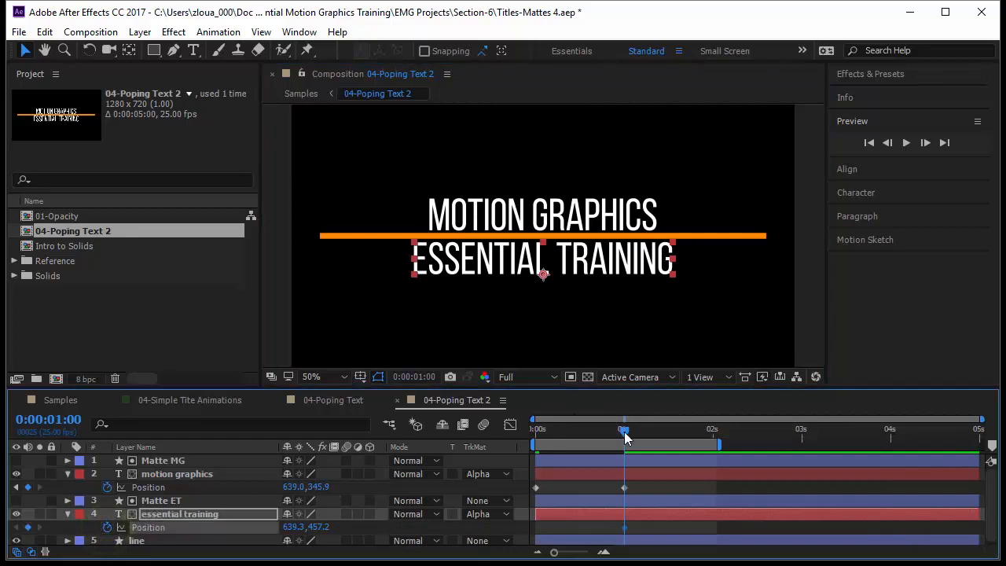
- At the first frame, move the ESSENTIAL TRAINING text straight up above the orange line, to Position 639.3, 347.2
left_click_drag(623, 431, 496, 458)
left_click(550, 261)
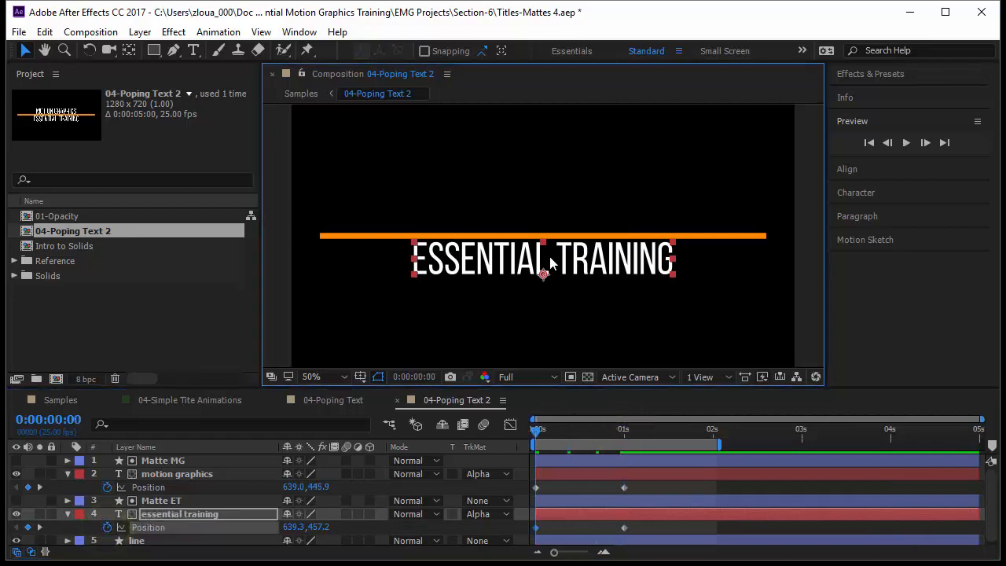
left_click_drag(550, 258, 542, 216)
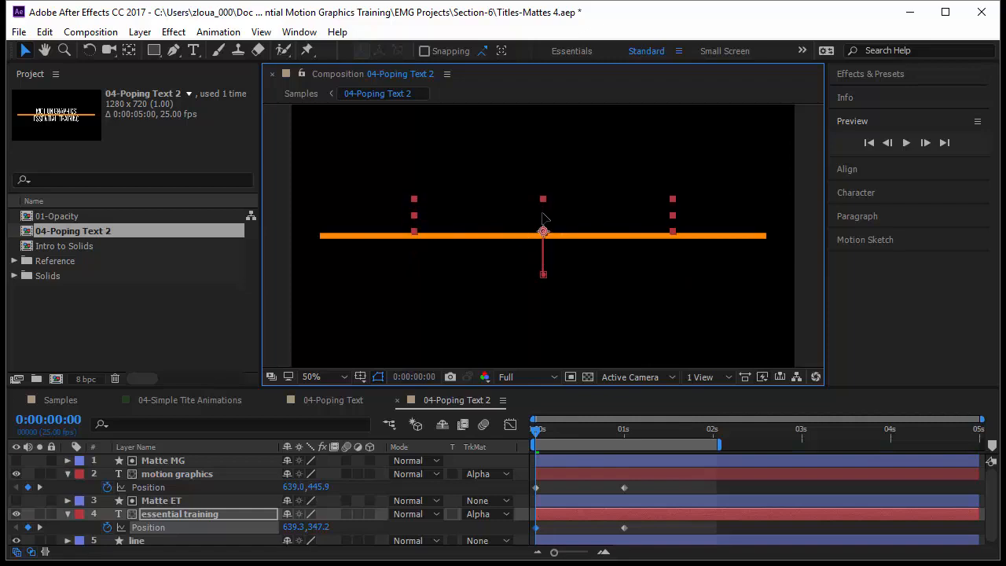
- Shift the Matte ET shape slightly down so its upper edge meets the orange line's lower edge, and preview the reveal
left_click(198, 500)
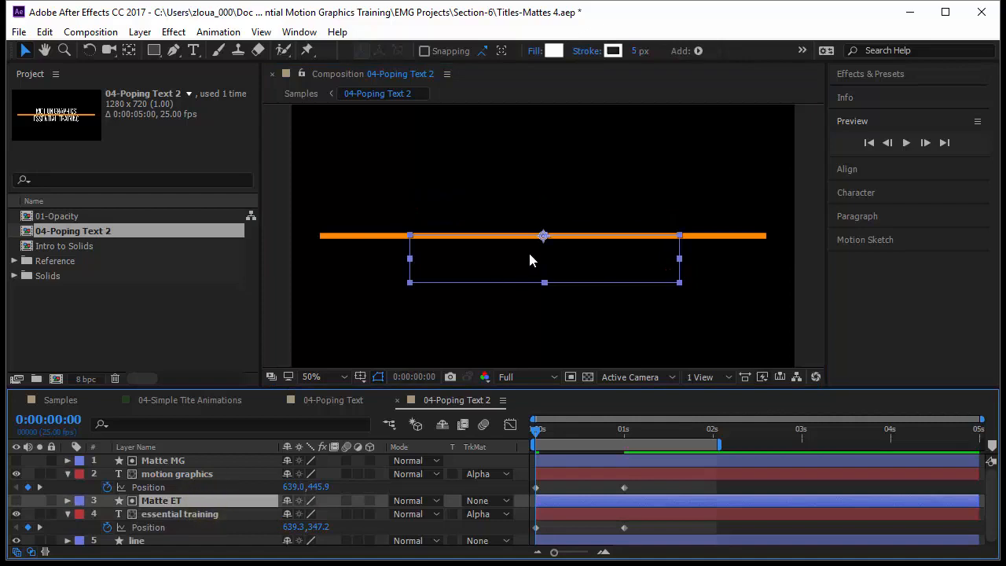
left_click_drag(543, 236, 543, 241)
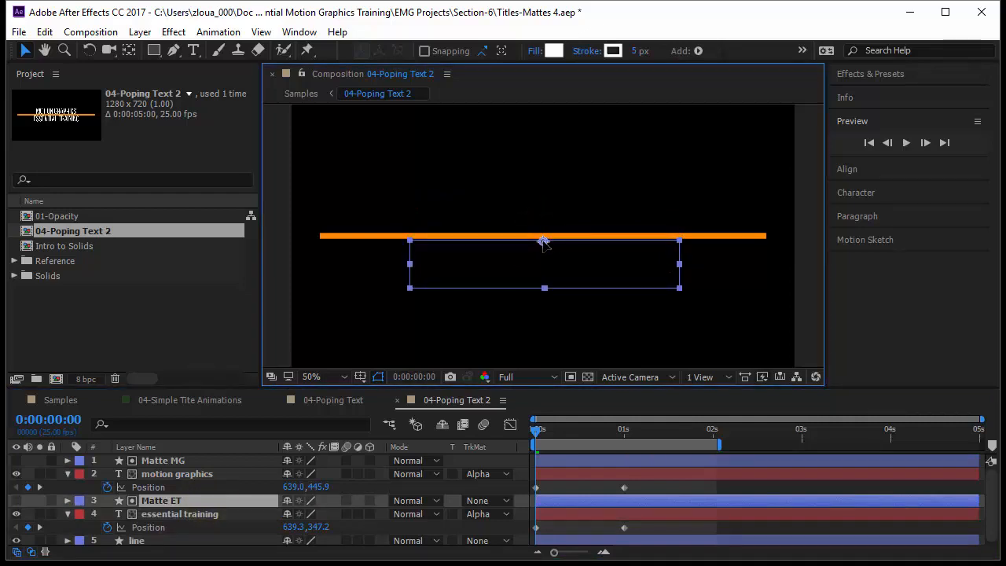
key("Up")
left_click(543, 241)
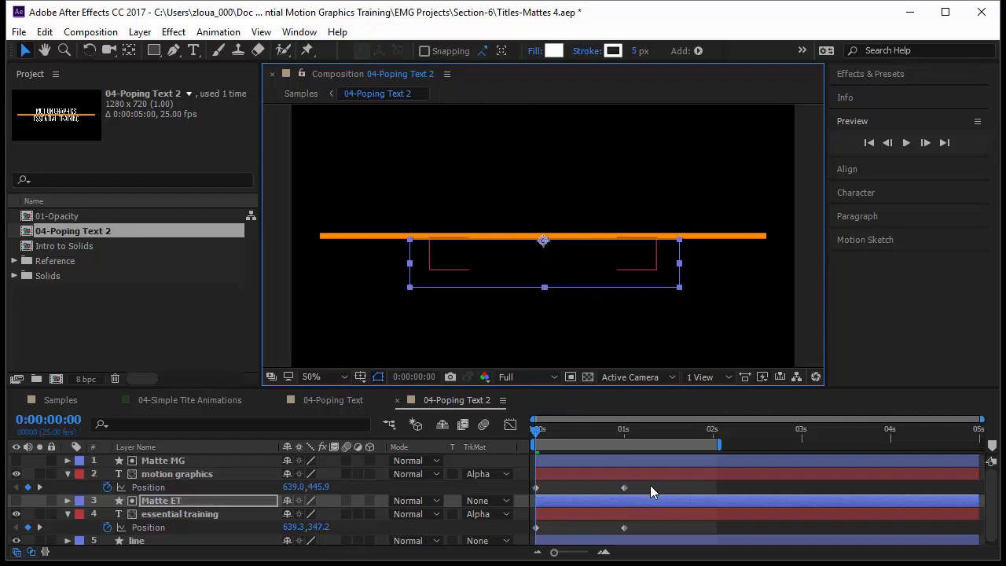
key("space")
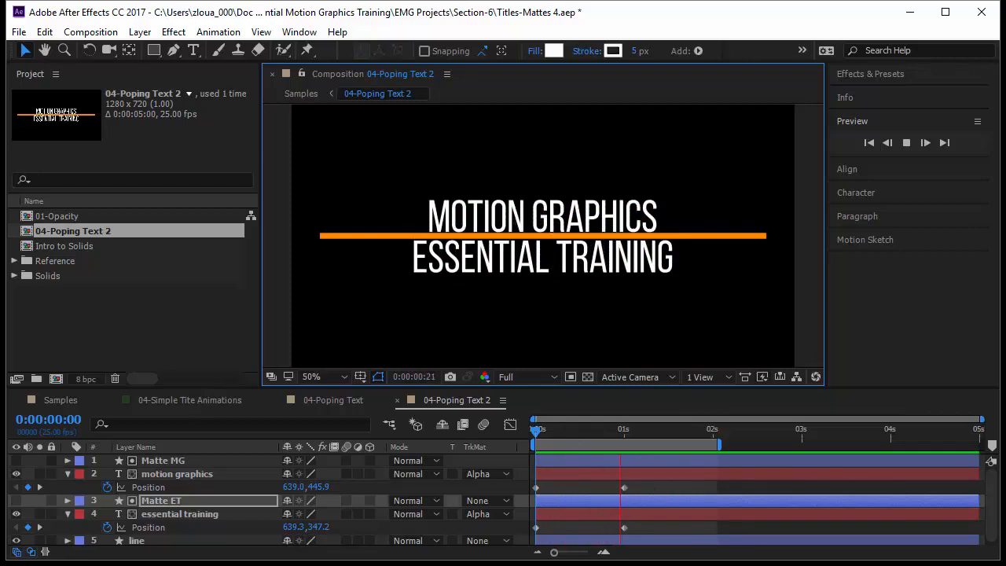
- Keyframe the line layer's Scale from 0% at the first frame to 141% at 0:00:00:11
left_click(217, 540)
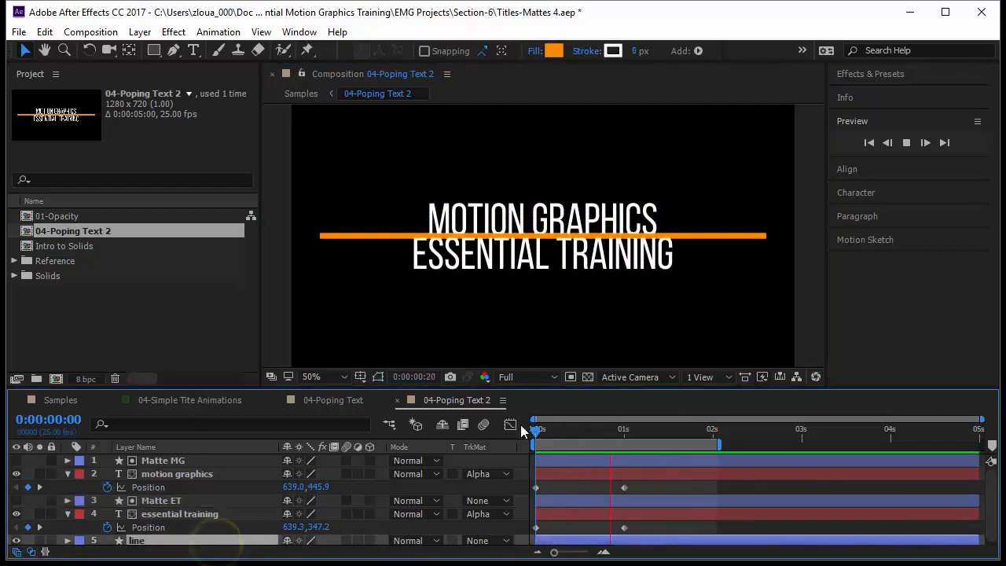
left_click_drag(432, 380, 434, 333)
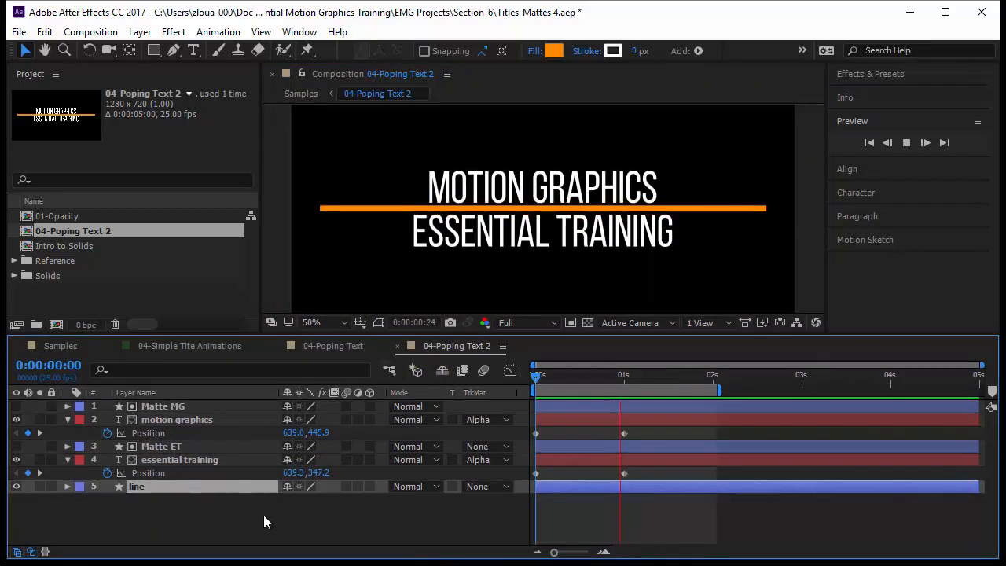
key("s")
left_click(107, 499)
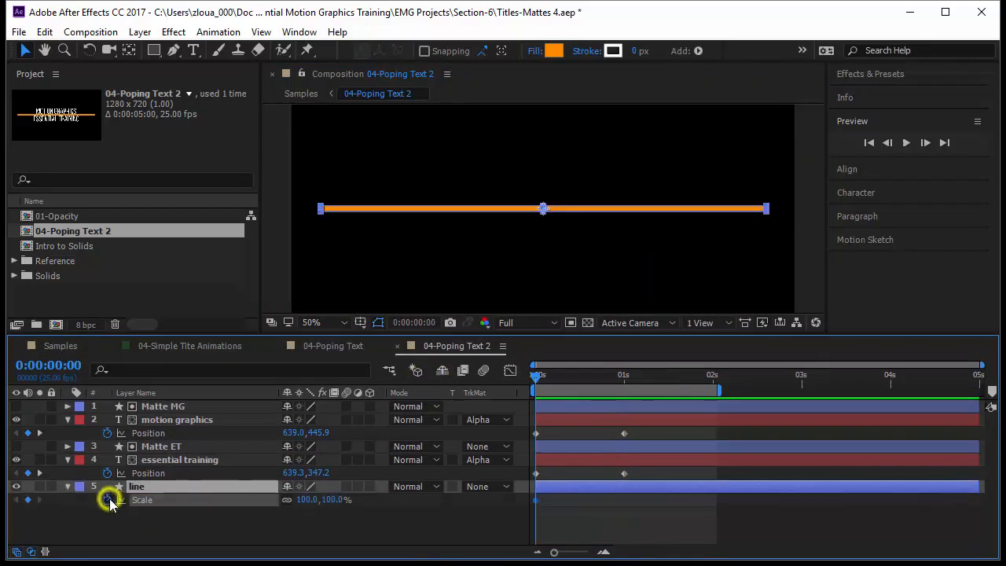
left_click(336, 498)
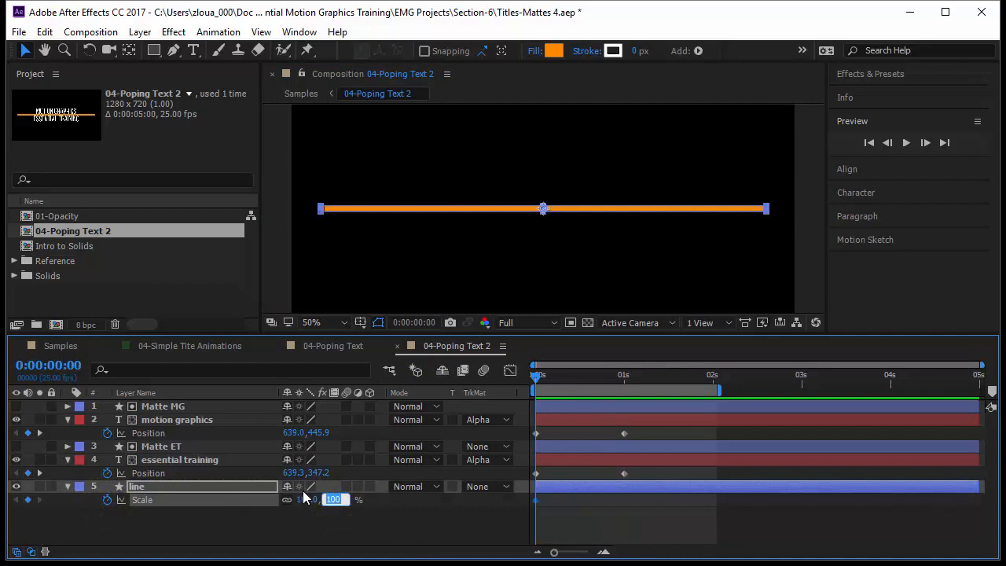
type("0")
key("Return")
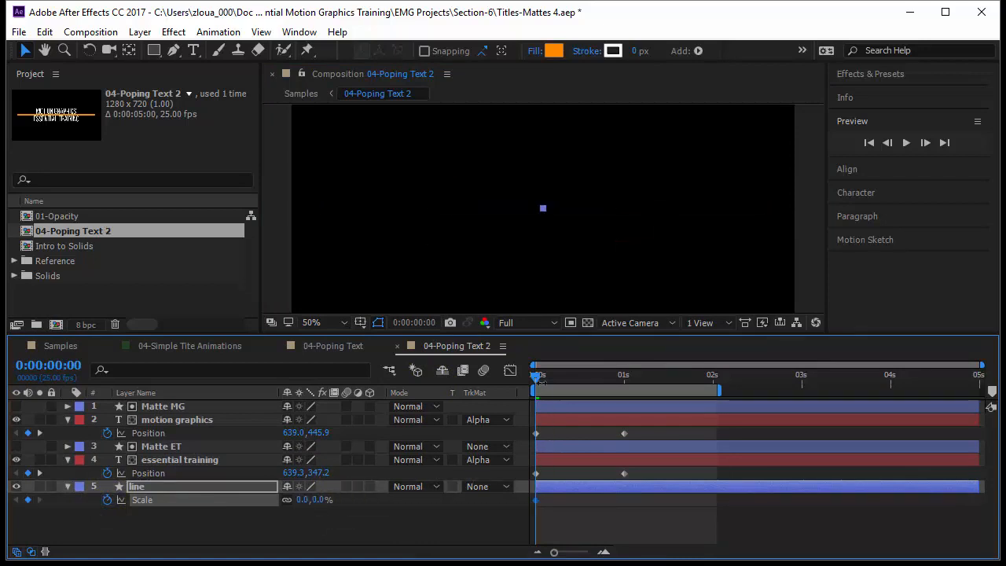
left_click_drag(537, 374, 575, 391)
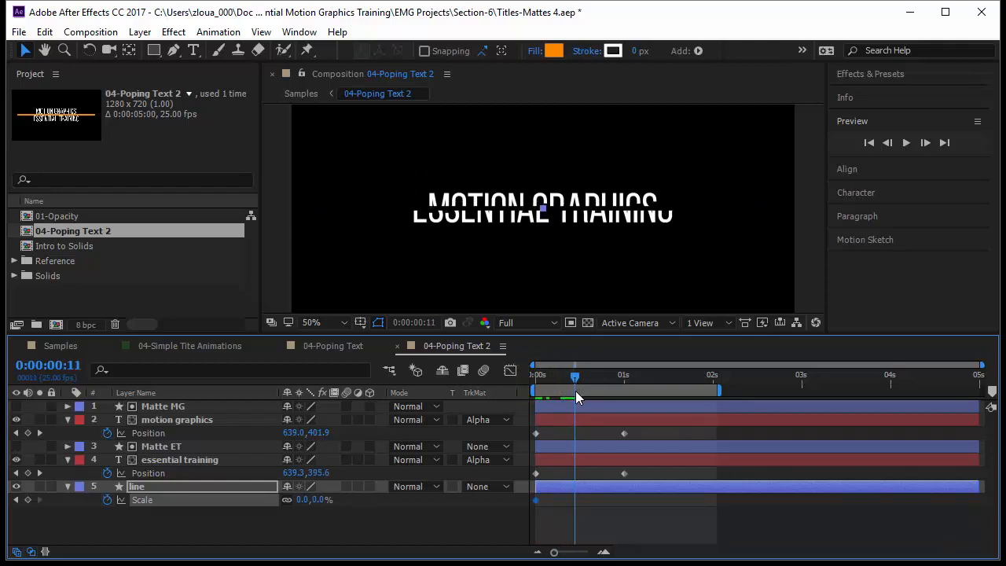
left_click_drag(324, 500, 435, 503)
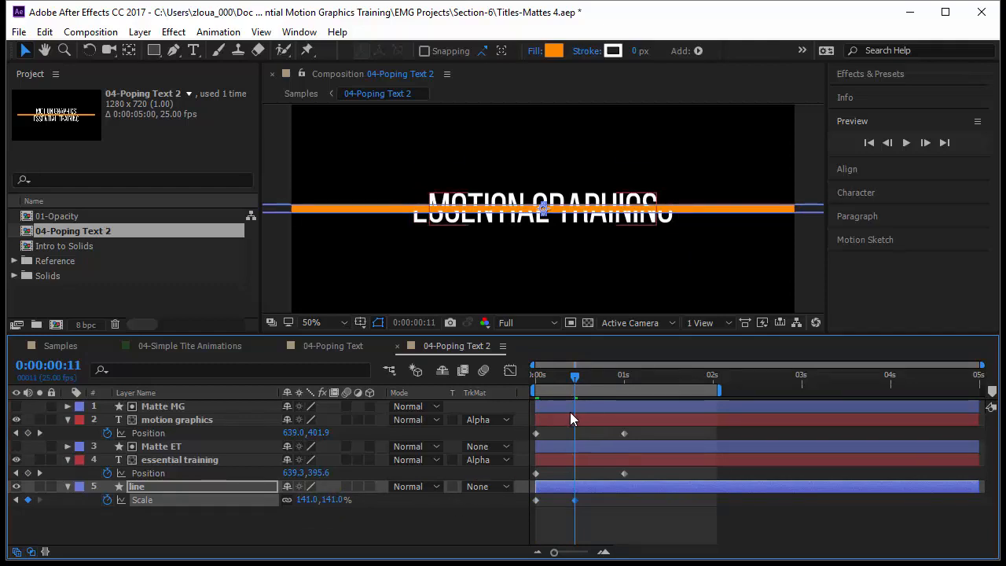
- Slide the motion graphics and essential training layers together in time so both start at about 0:00:00:09
left_click(190, 419)
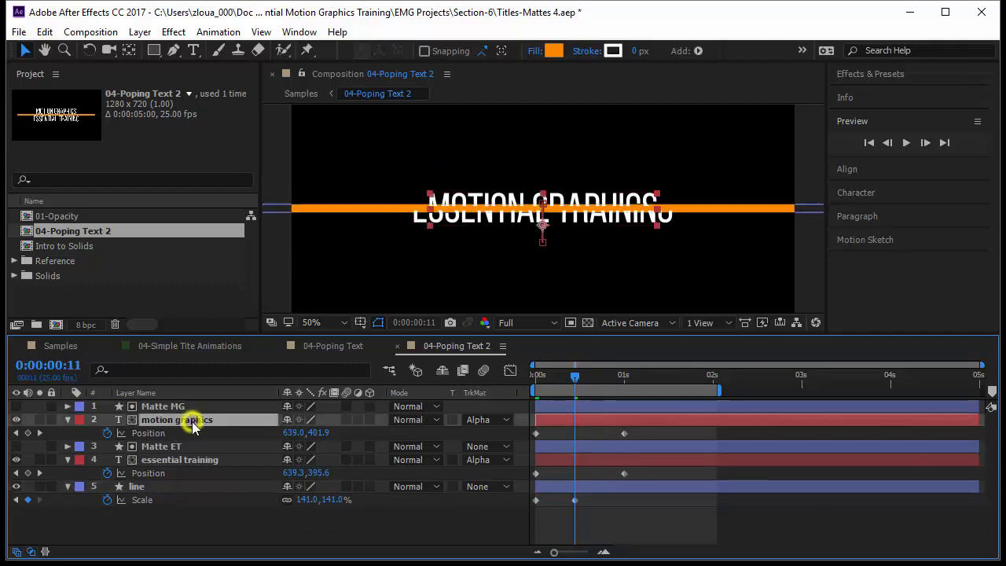
left_click(223, 462, "ctrl")
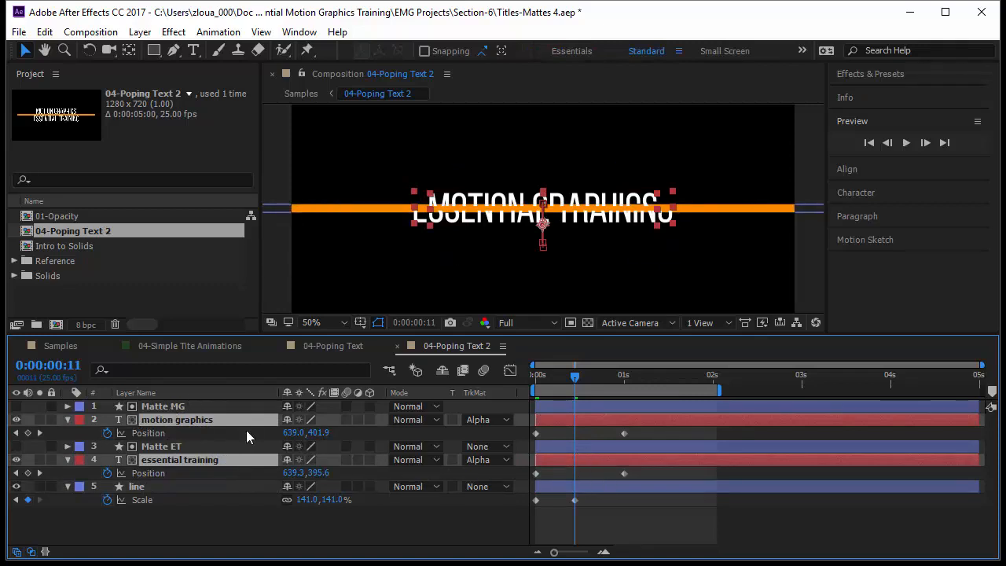
left_click_drag(556, 425, 589, 420)
left_click(606, 511)
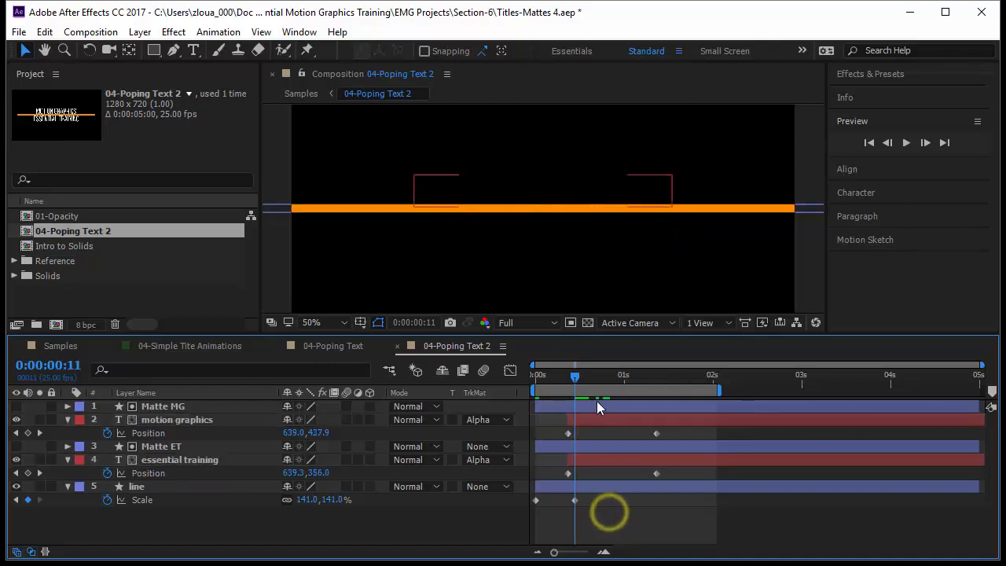
- Preview the line and text animation from the first frame with the whole composition fitted in the viewer
left_click_drag(574, 369, 534, 369)
key("space")
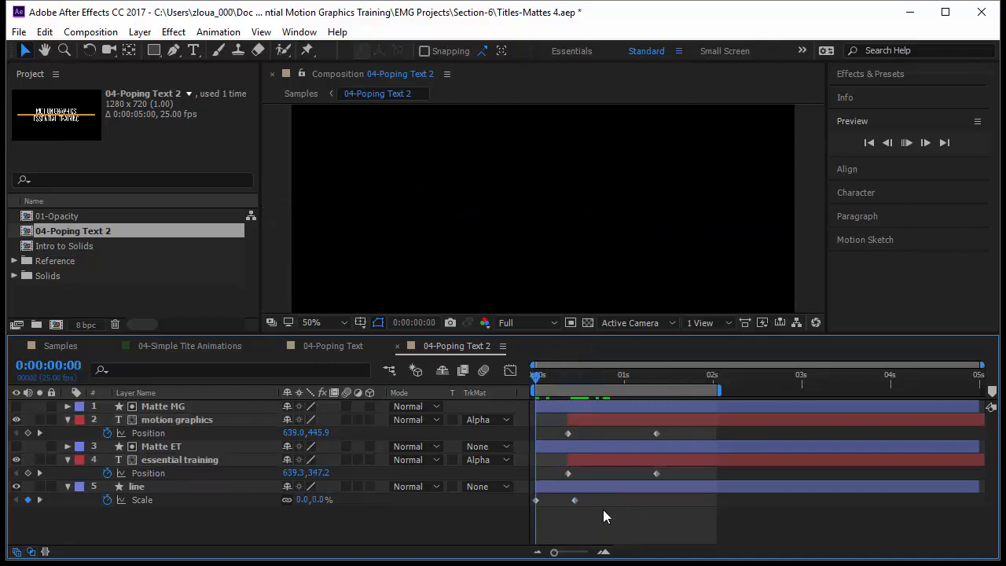
left_click(336, 317)
left_click(366, 58)
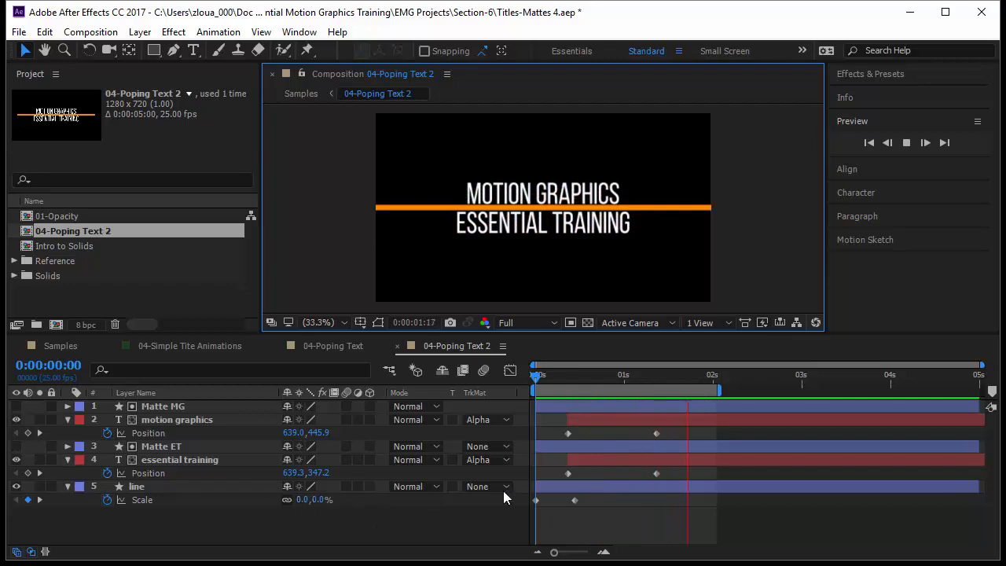
- Move the line's second Scale keyframe to 0:00:00:09 and set its value to 100%
left_click(558, 384)
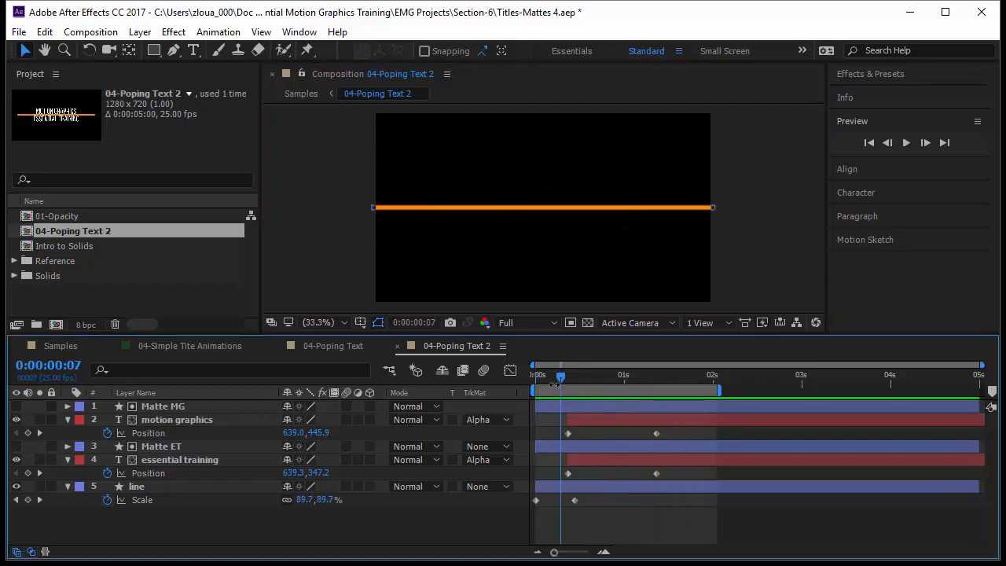
left_click_drag(554, 383, 567, 383)
left_click_drag(574, 500, 567, 499)
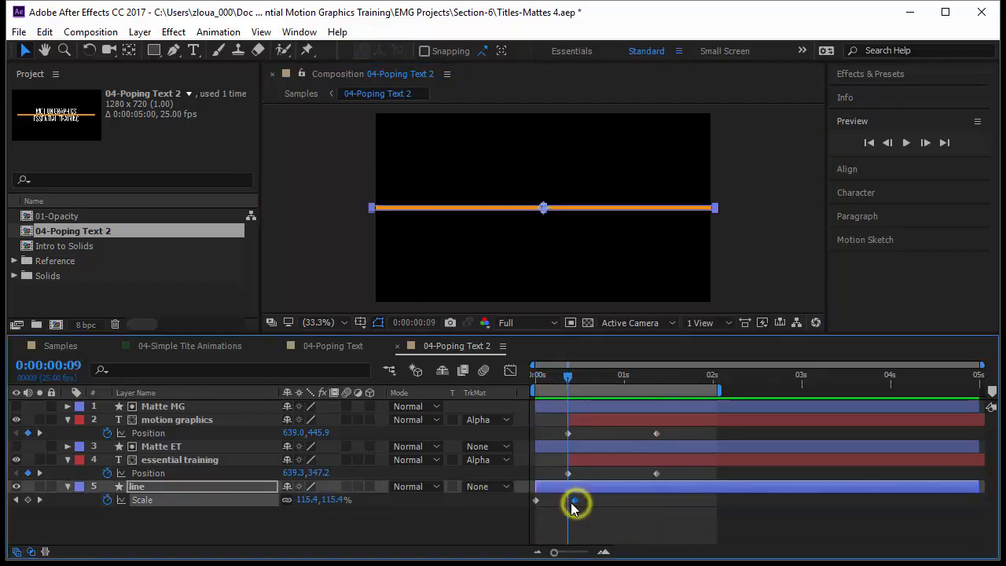
left_click(336, 500)
type("100")
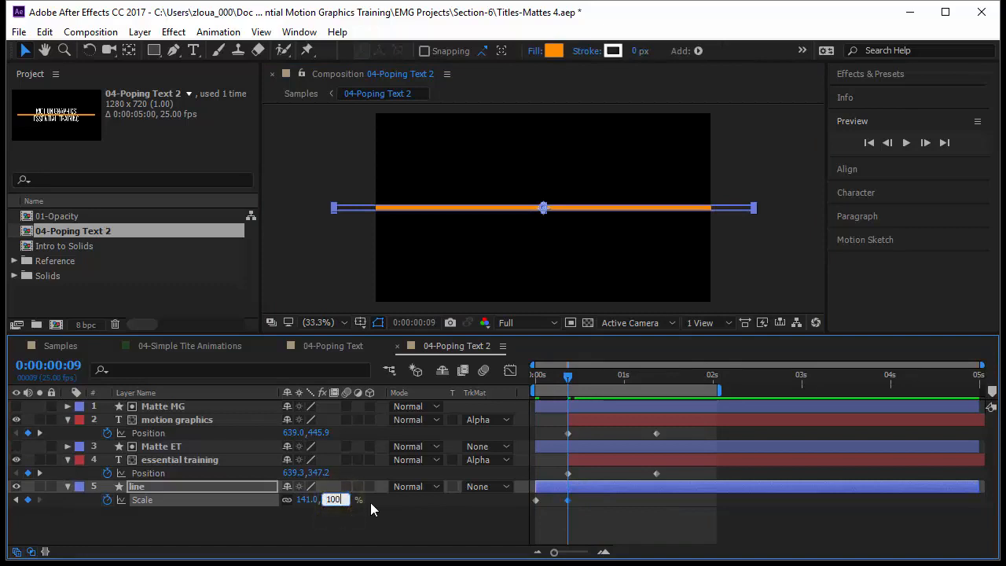
key("Return")
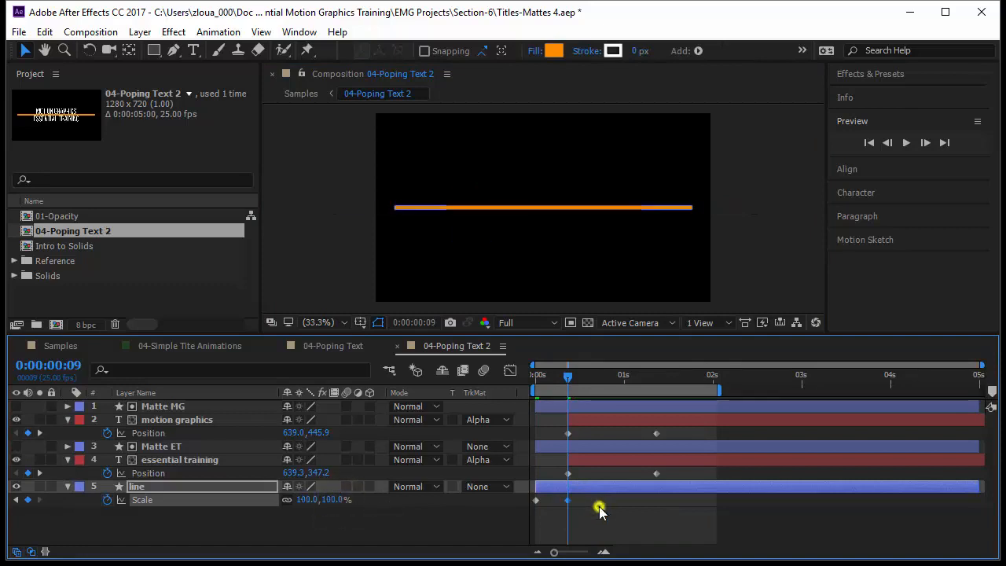
- Clear the selection and preview the adjusted line scaling from the first frame
left_click(597, 507)
left_click_drag(563, 375, 535, 376)
key("space")
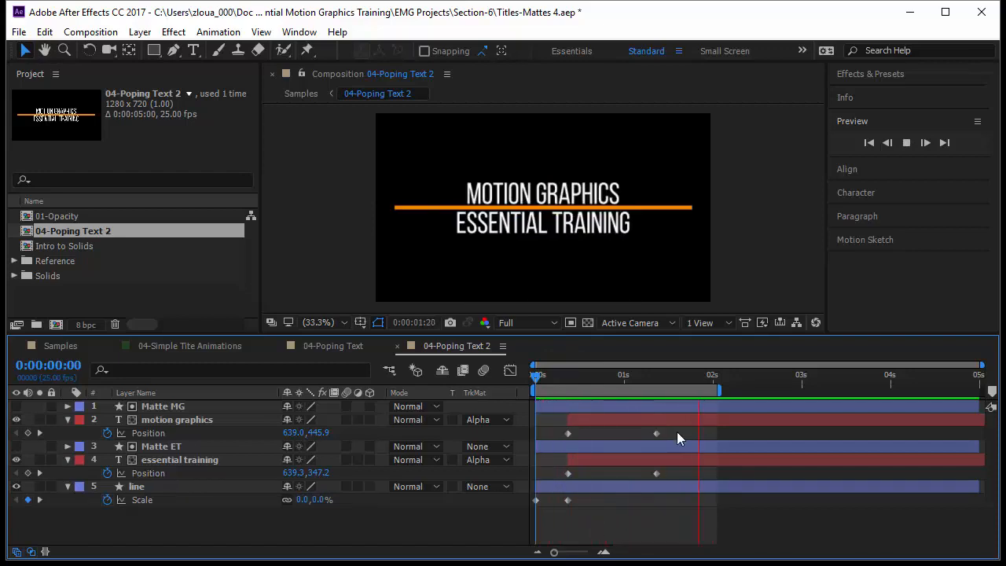
- Apply Easy Ease to both text layers' Position keyframes and lengthen the ending influence in the speed graph for an early peak
left_click_drag(674, 429, 555, 483)
key("F9")
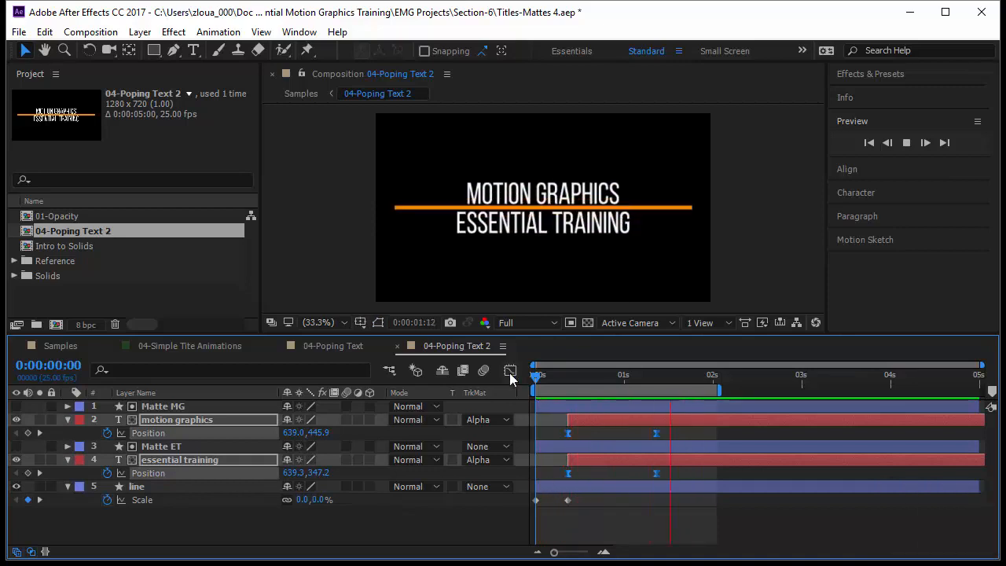
left_click(510, 370)
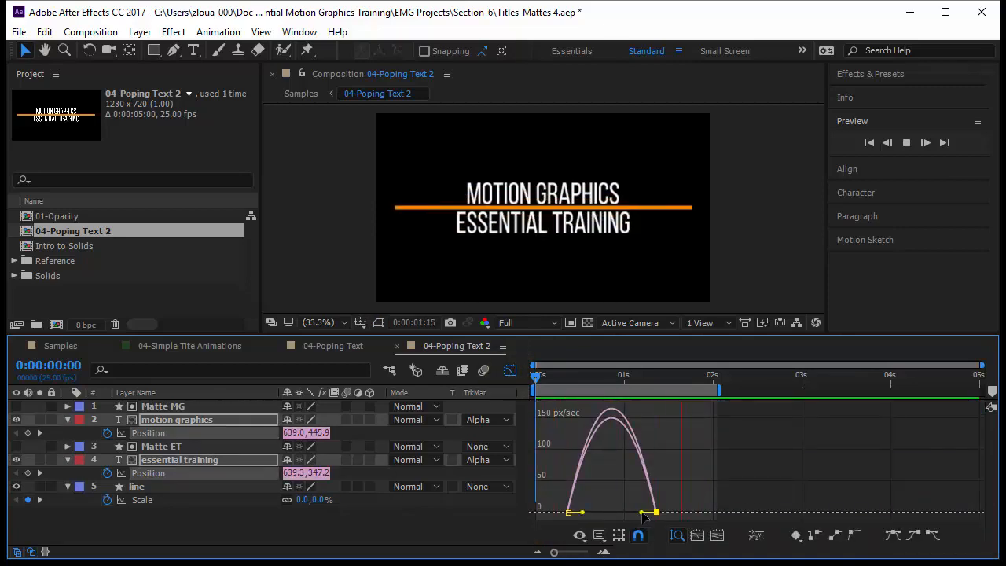
left_click_drag(642, 515, 586, 514)
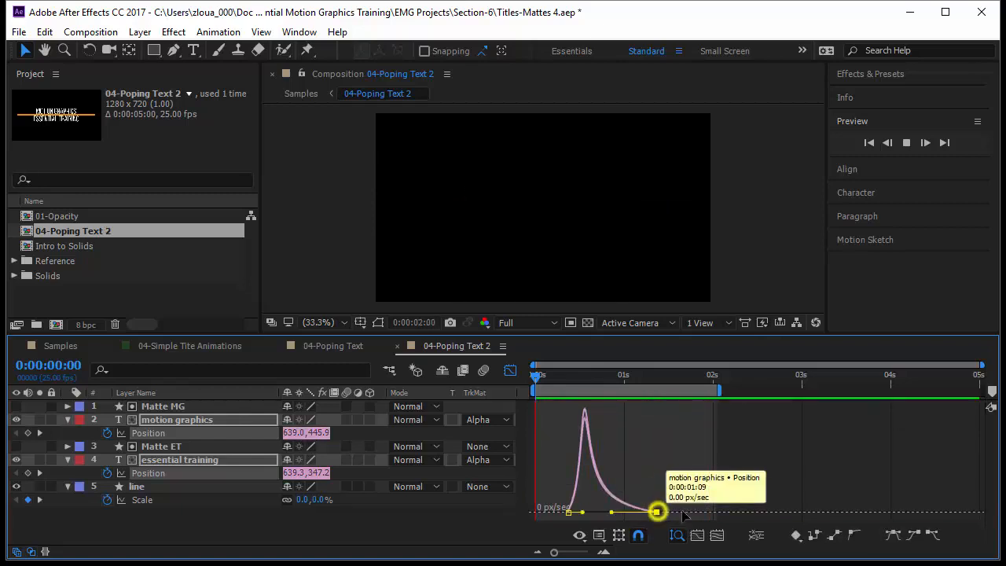
- Move both texts' ending Position keyframes to about 2.5 seconds and extend the work area's end to just past 3 seconds
left_click_drag(656, 511, 755, 512)
left_click(717, 386)
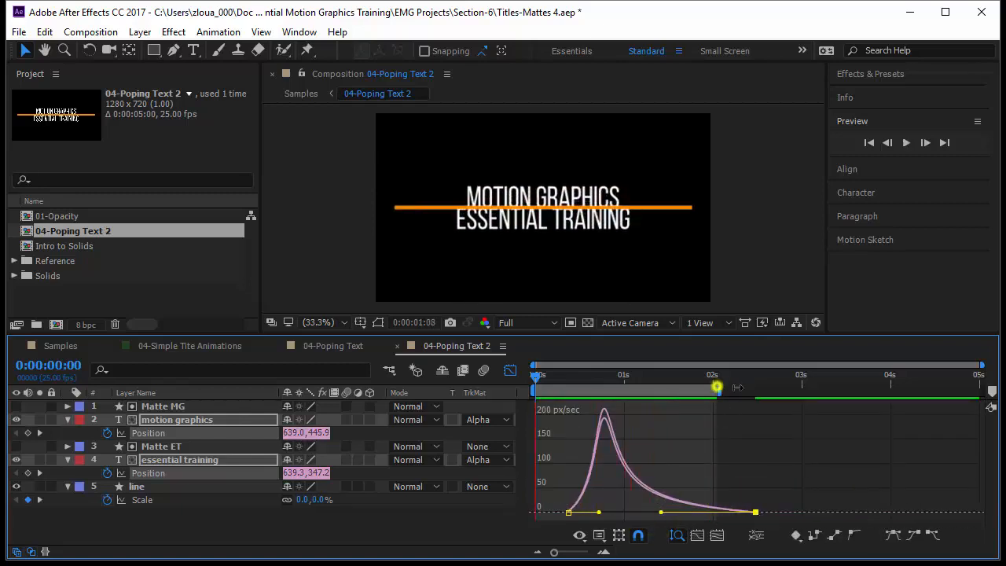
left_click_drag(716, 386, 815, 391)
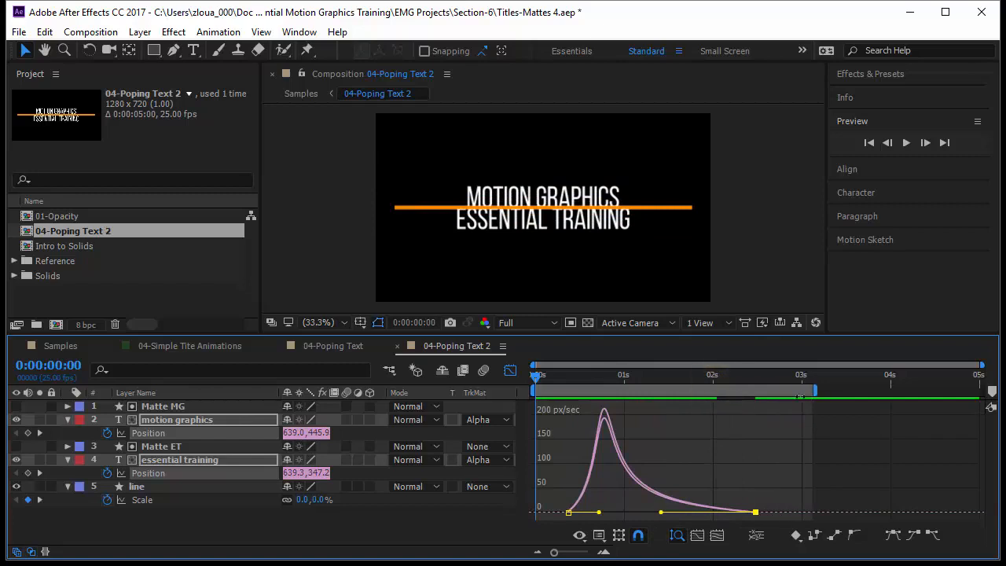